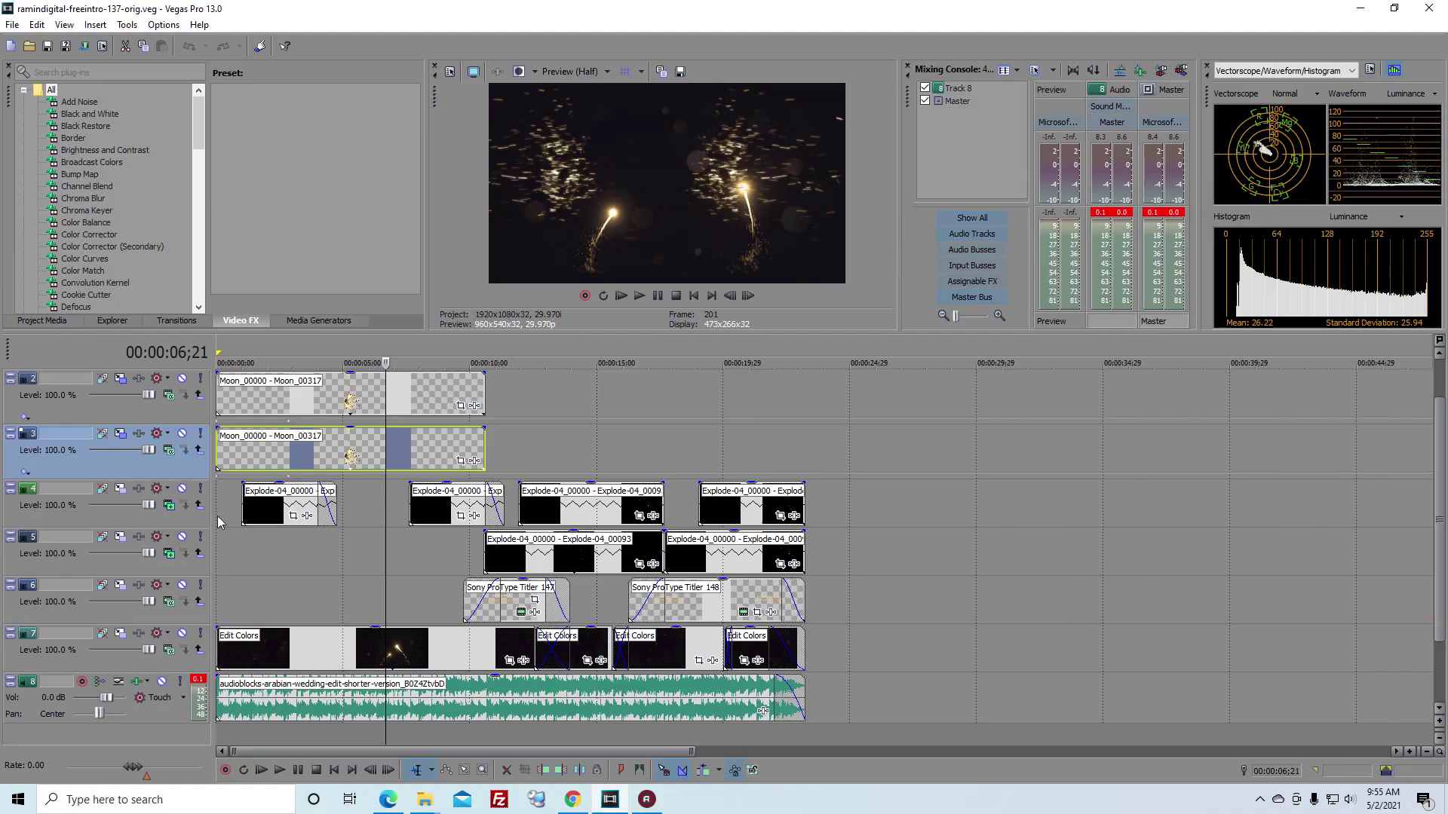
Step: Play the ramindigital-freeintro-137-orig.veg intro template from the start of the timeline
{"action": "left_click", "coordinate": [224, 515]}
{"action": "key", "text": "space"}
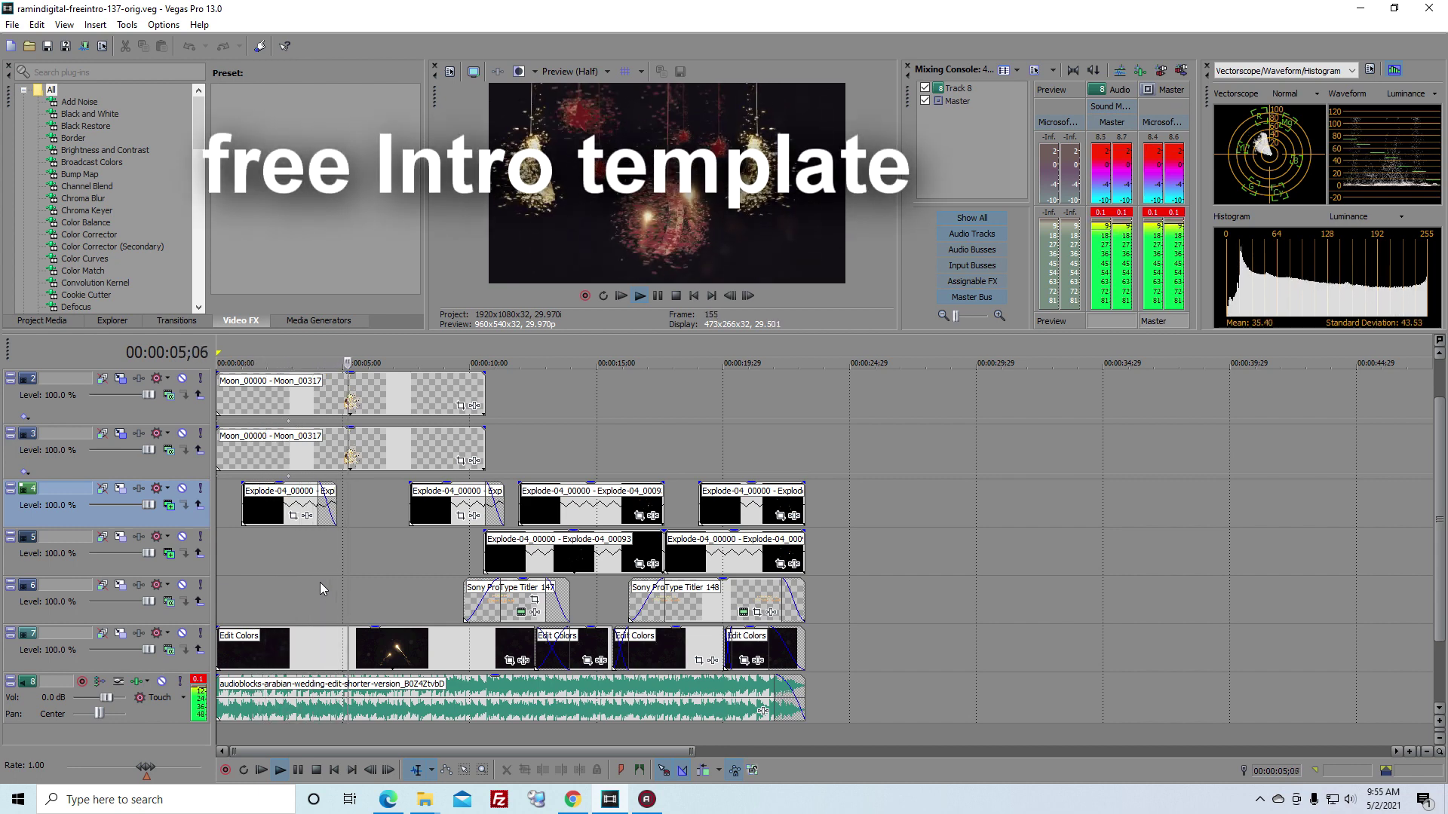
Step: Scrub through the preview, pause on the HAPPY RAMADAN title at 11;12, and open its titler settings
{"action": "left_click", "coordinate": [417, 583]}
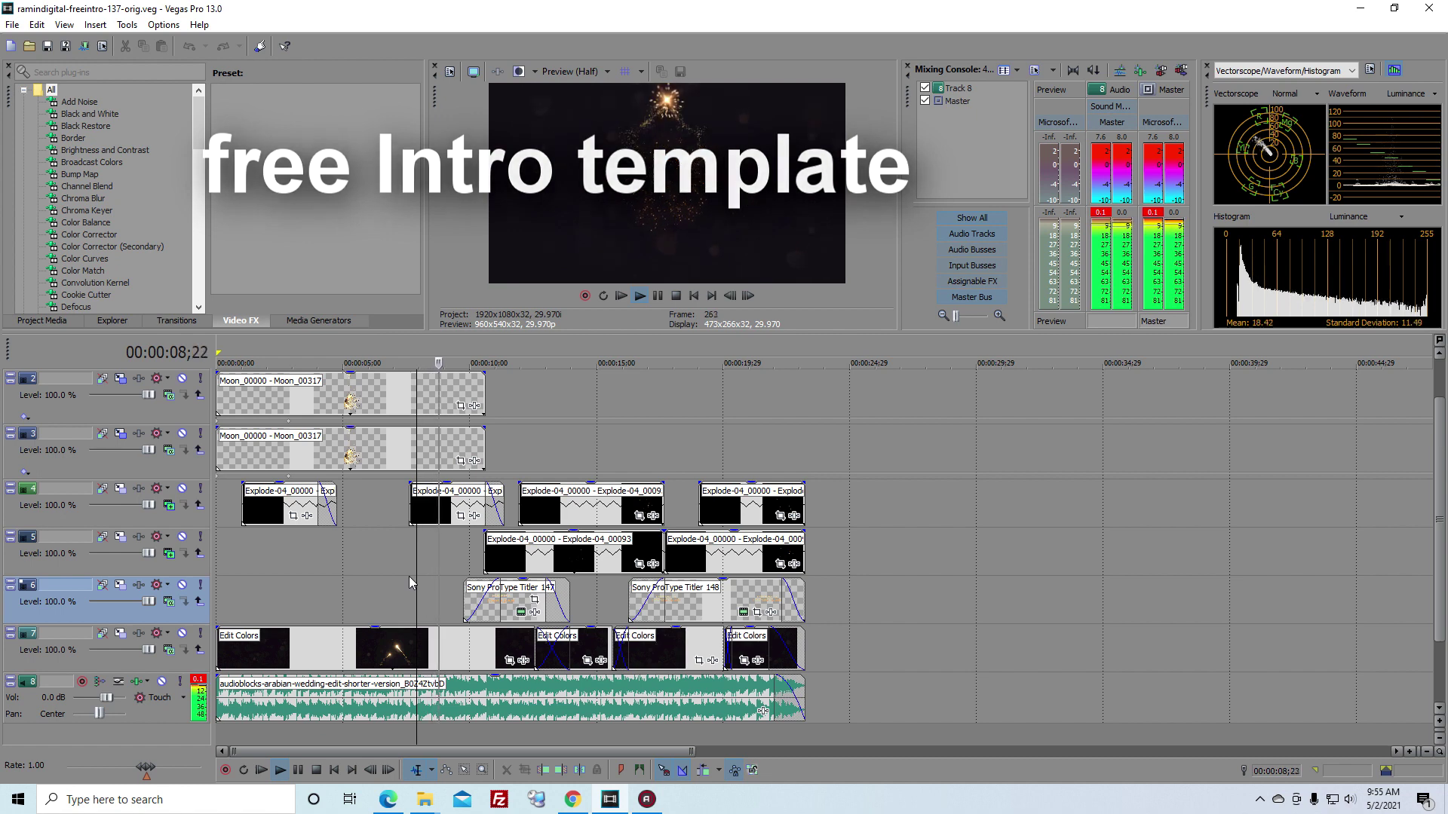
{"action": "left_click", "coordinate": [564, 441]}
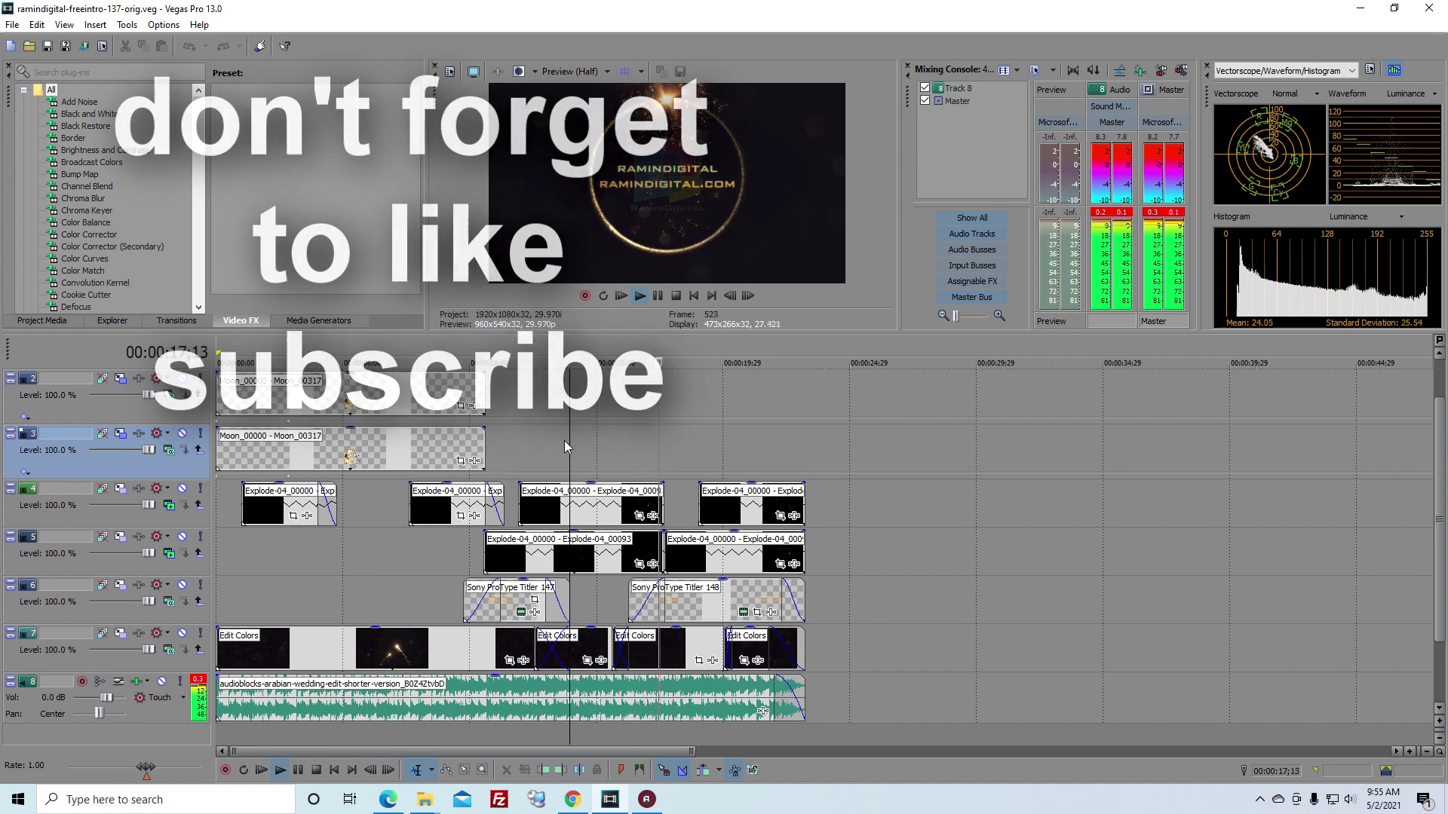
{"action": "key", "text": "Return"}
{"action": "left_click", "coordinate": [436, 573]}
{"action": "key", "text": "space"}
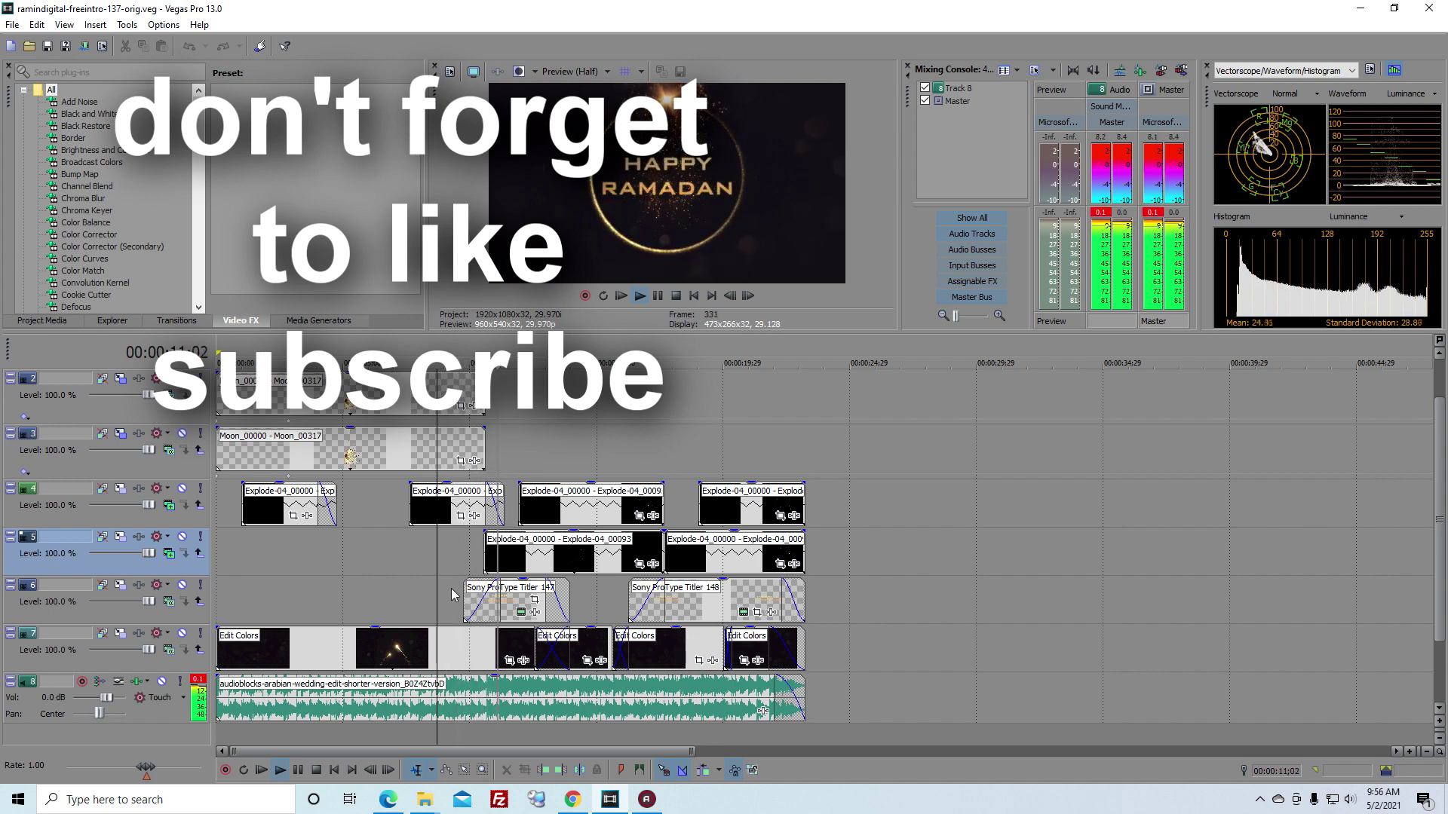
{"action": "key", "text": "Return"}
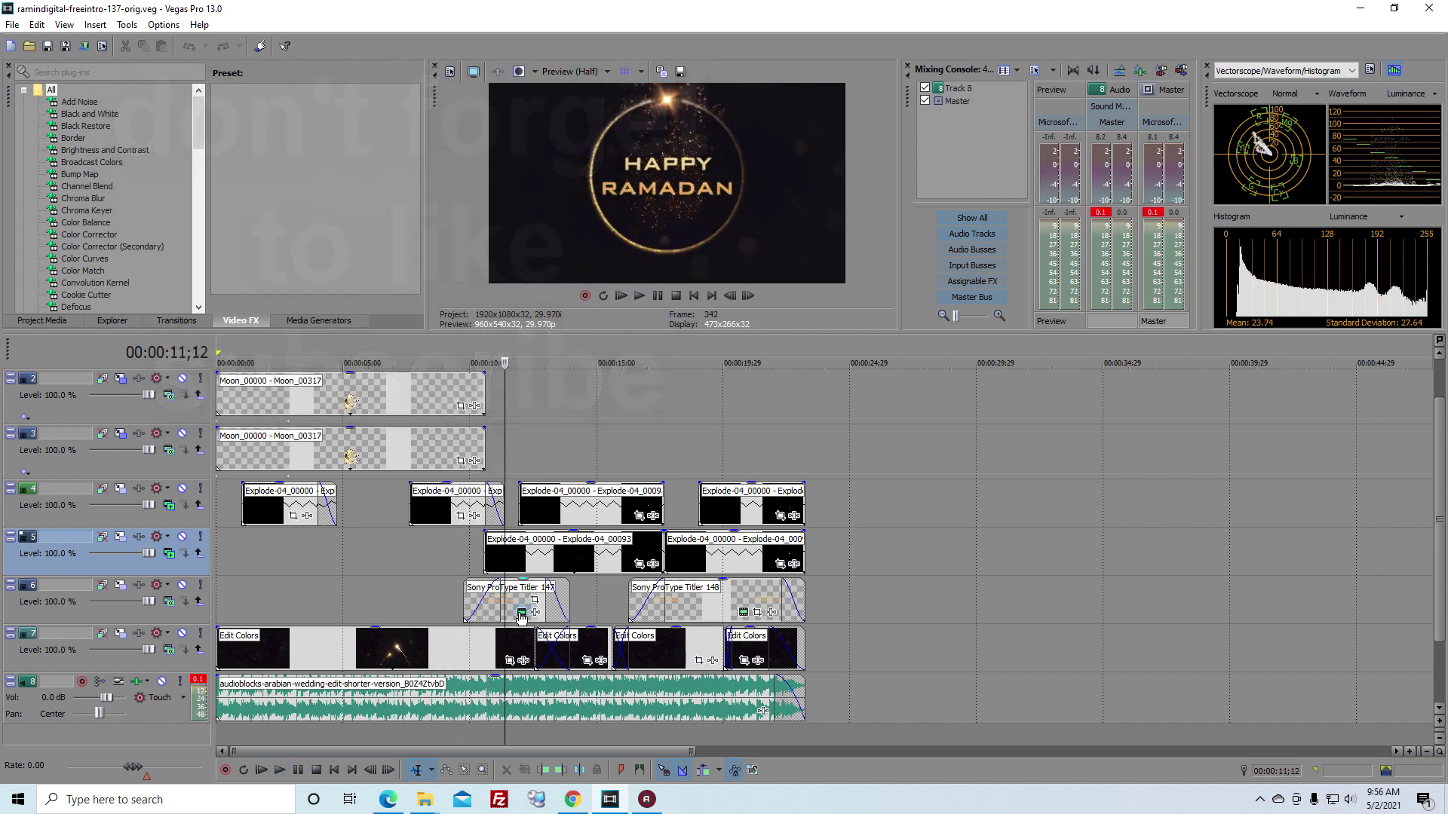
{"action": "left_click", "coordinate": [521, 612]}
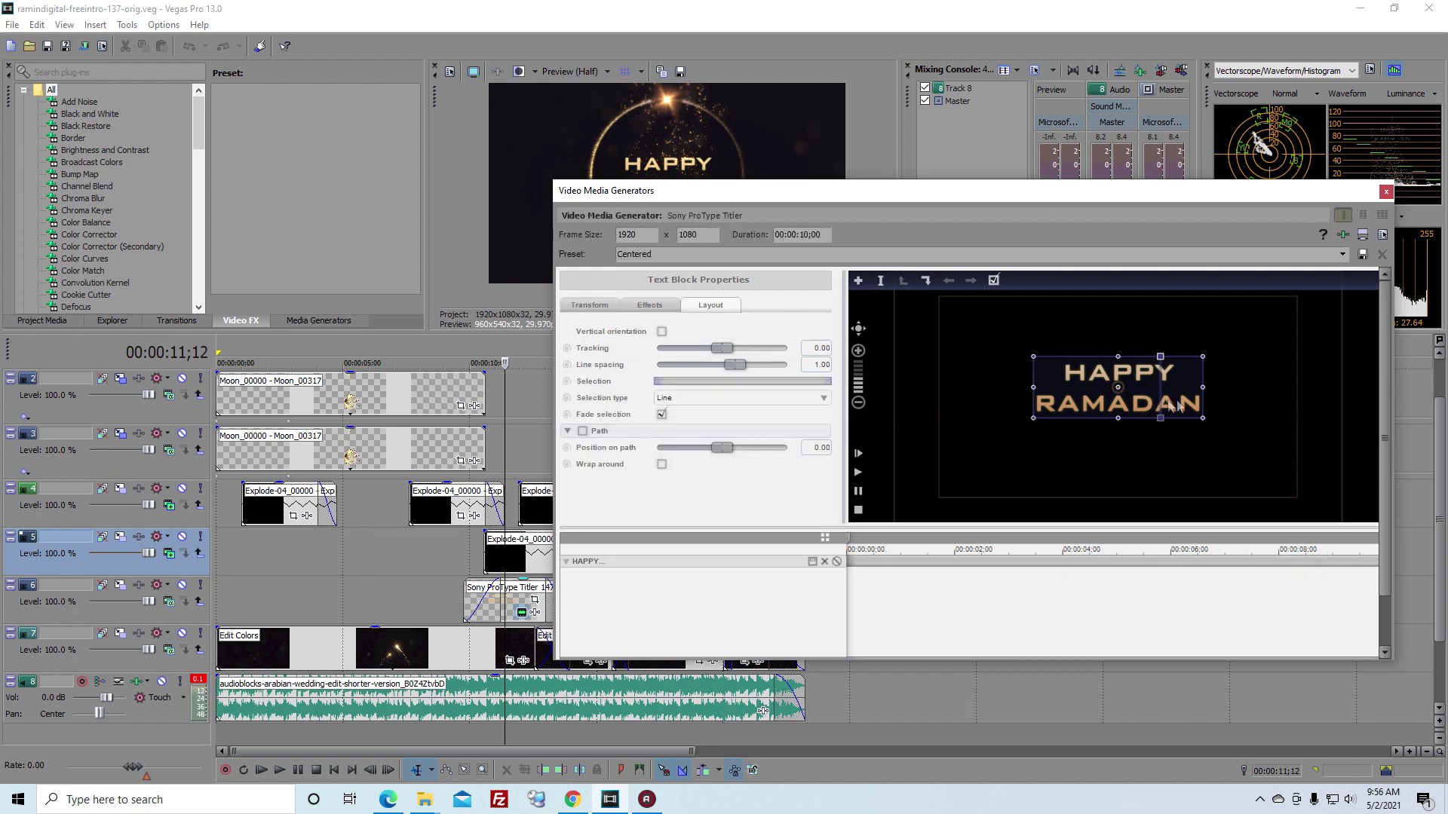
Step: Add a 'To ALL' line under HAPPY RAMADAN, close the titler, and replay from about 9 seconds
{"action": "double_click", "coordinate": [1141, 391]}
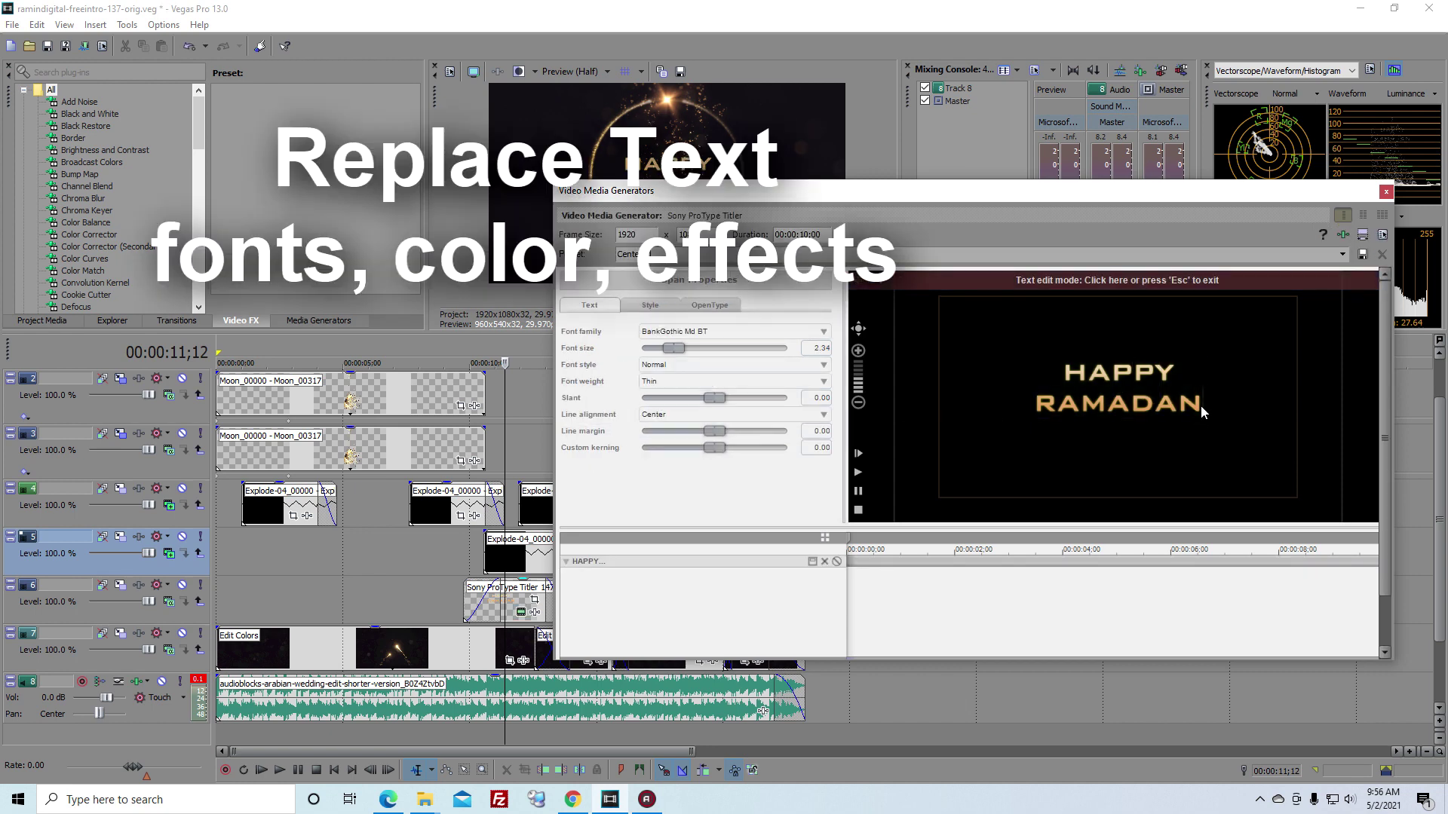
{"action": "key", "text": "Return"}
{"action": "type", "text": "To ALL"}
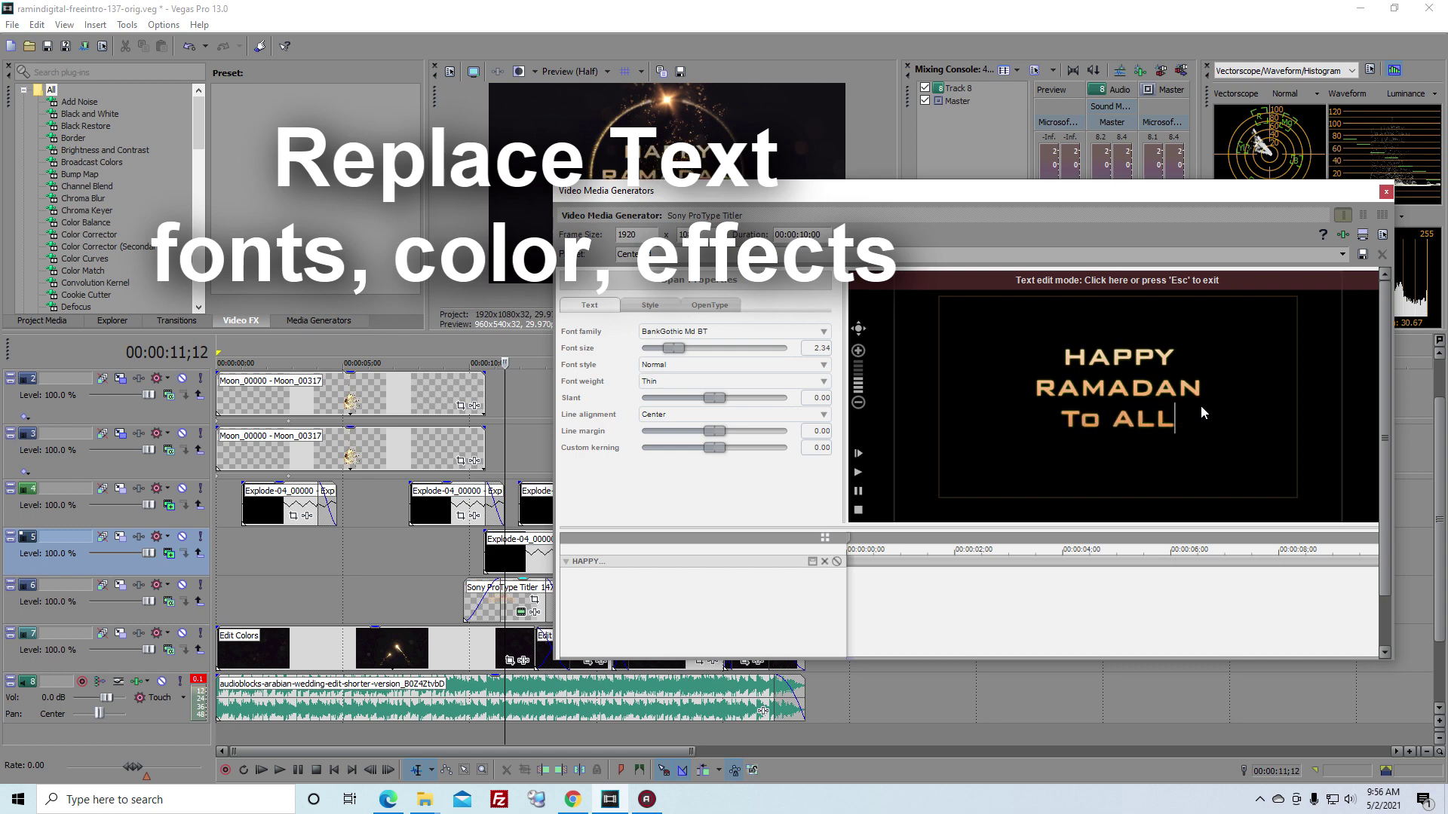
{"action": "key", "text": "Escape"}
{"action": "left_click", "coordinate": [1386, 192]}
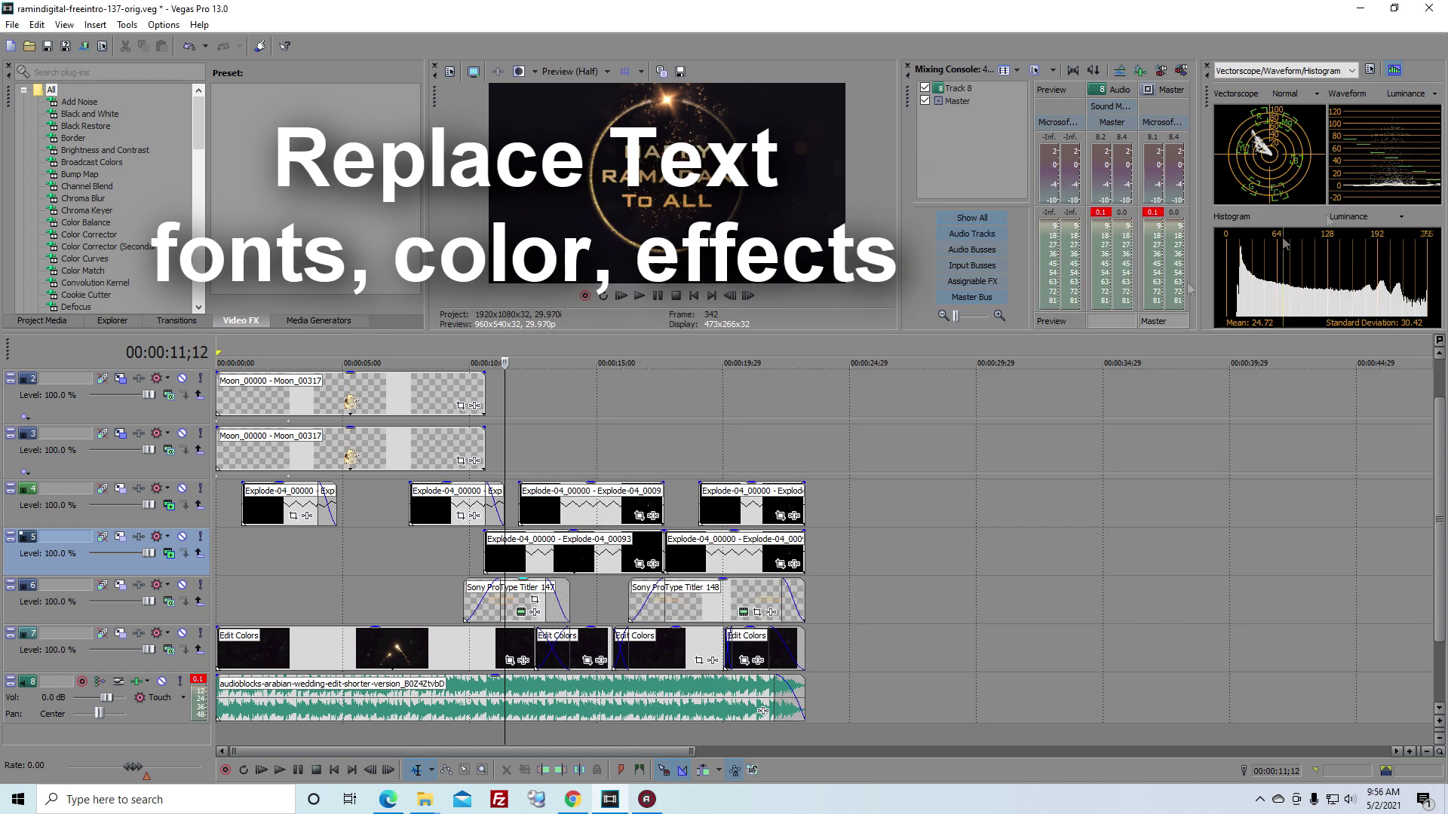
{"action": "left_click", "coordinate": [463, 555]}
{"action": "key", "text": "space"}
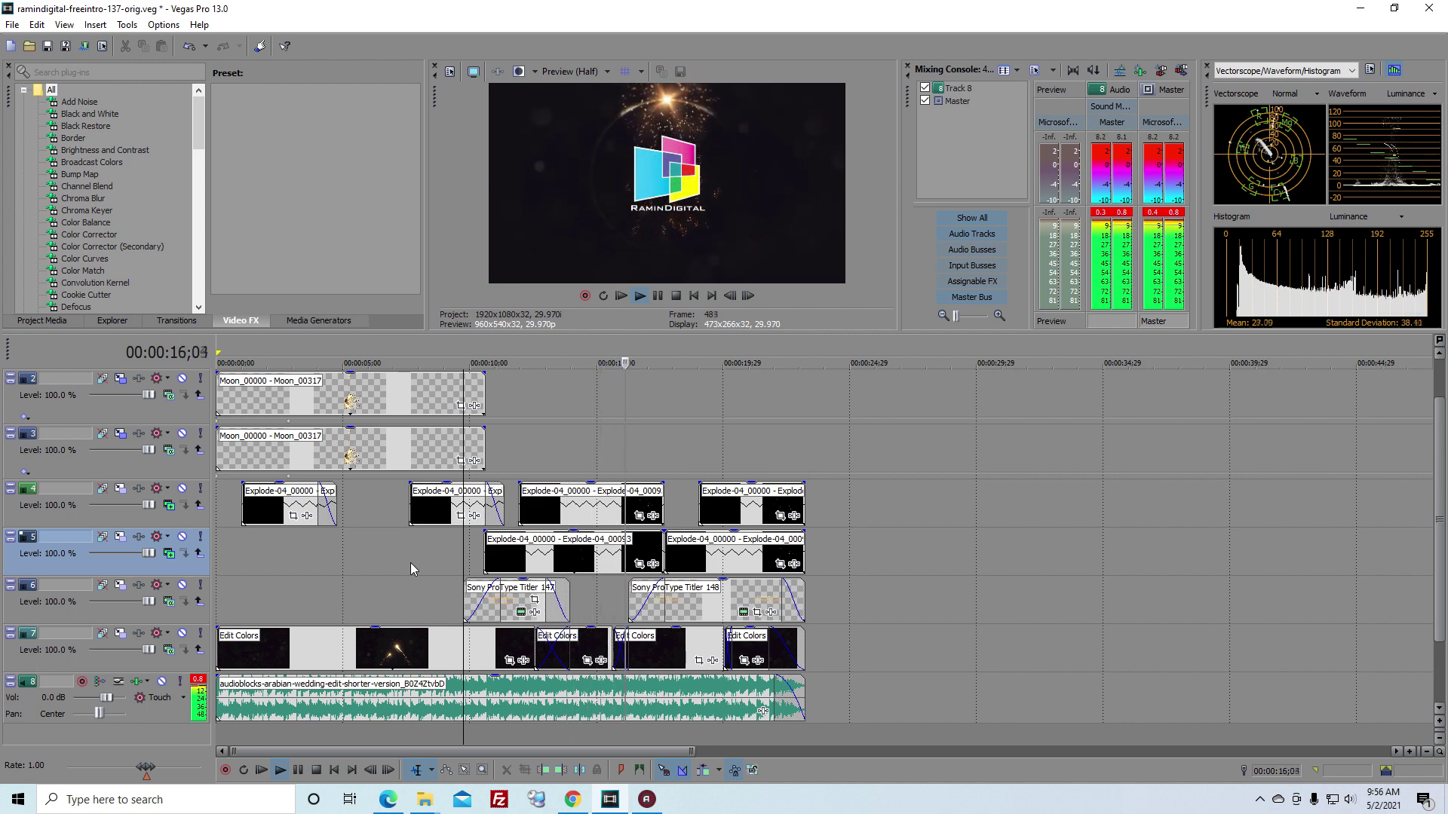
Step: Replace the RAMINDIGITAL title lines with 'CHANGE YOUR NAME' and 'YOUR CHANNEL NAME'
{"action": "left_click", "coordinate": [742, 613]}
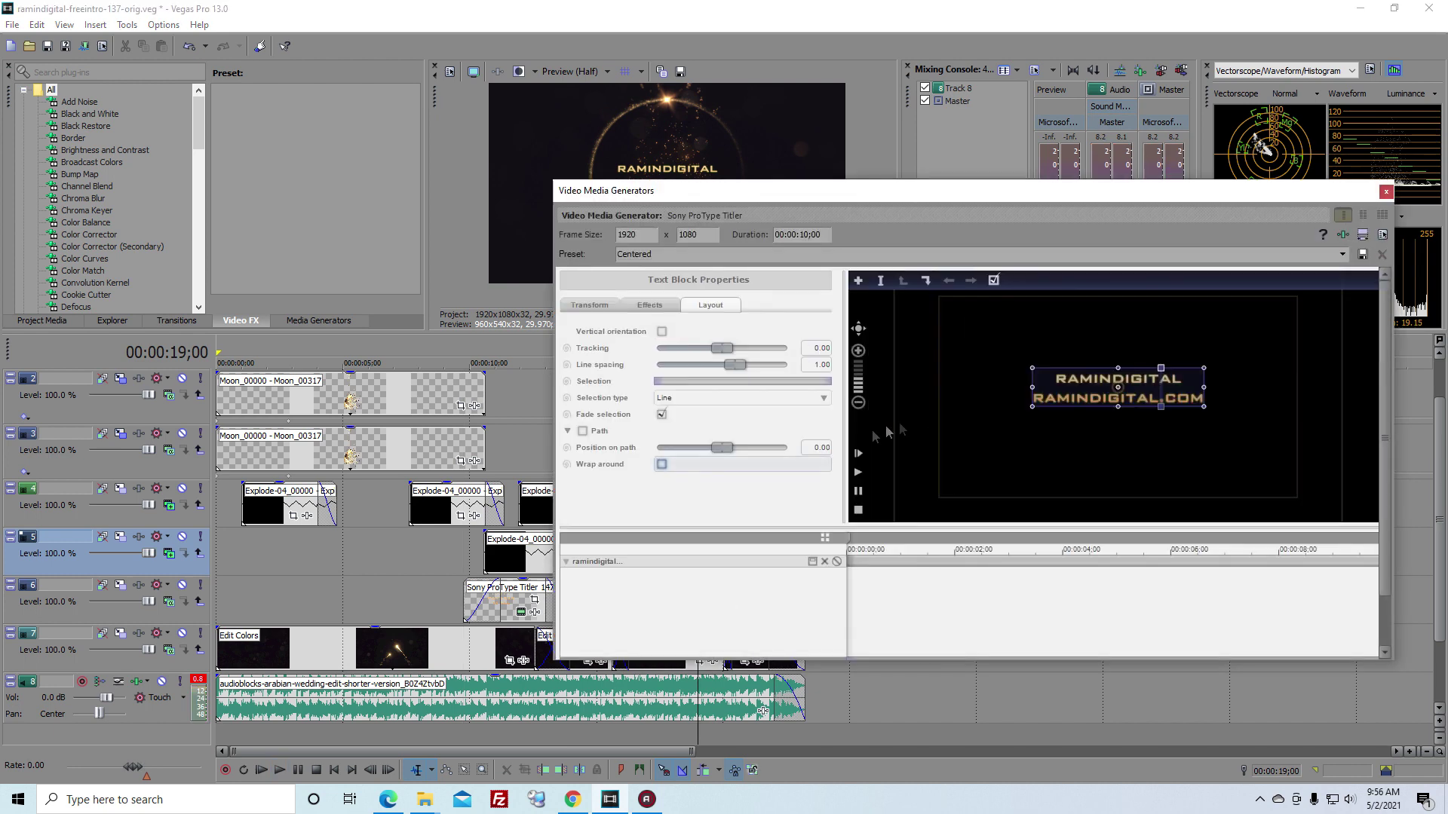
{"action": "double_click", "coordinate": [1113, 386]}
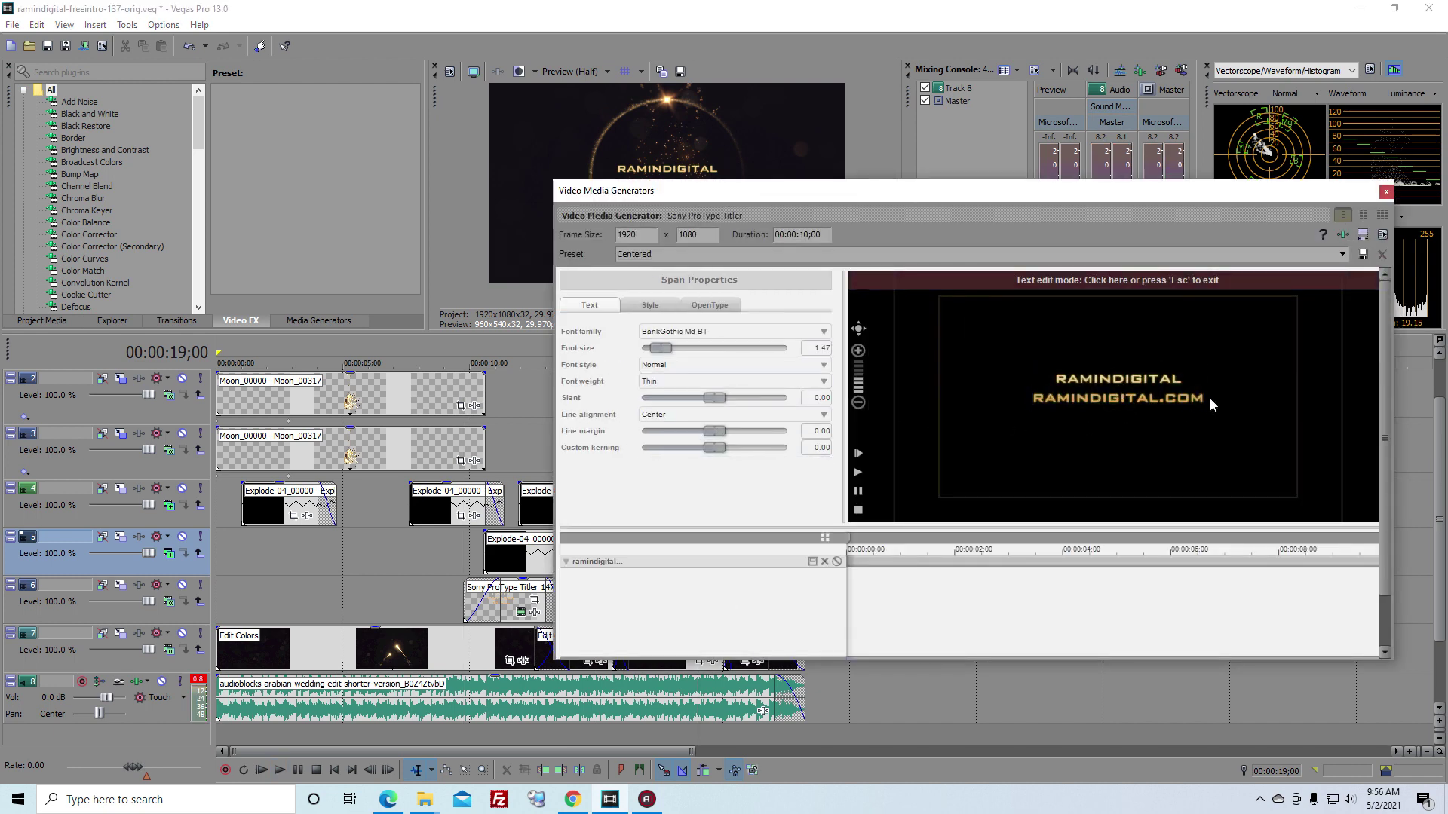
{"action": "left_click_drag", "start_coordinate": [1210, 399], "coordinate": [1055, 375]}
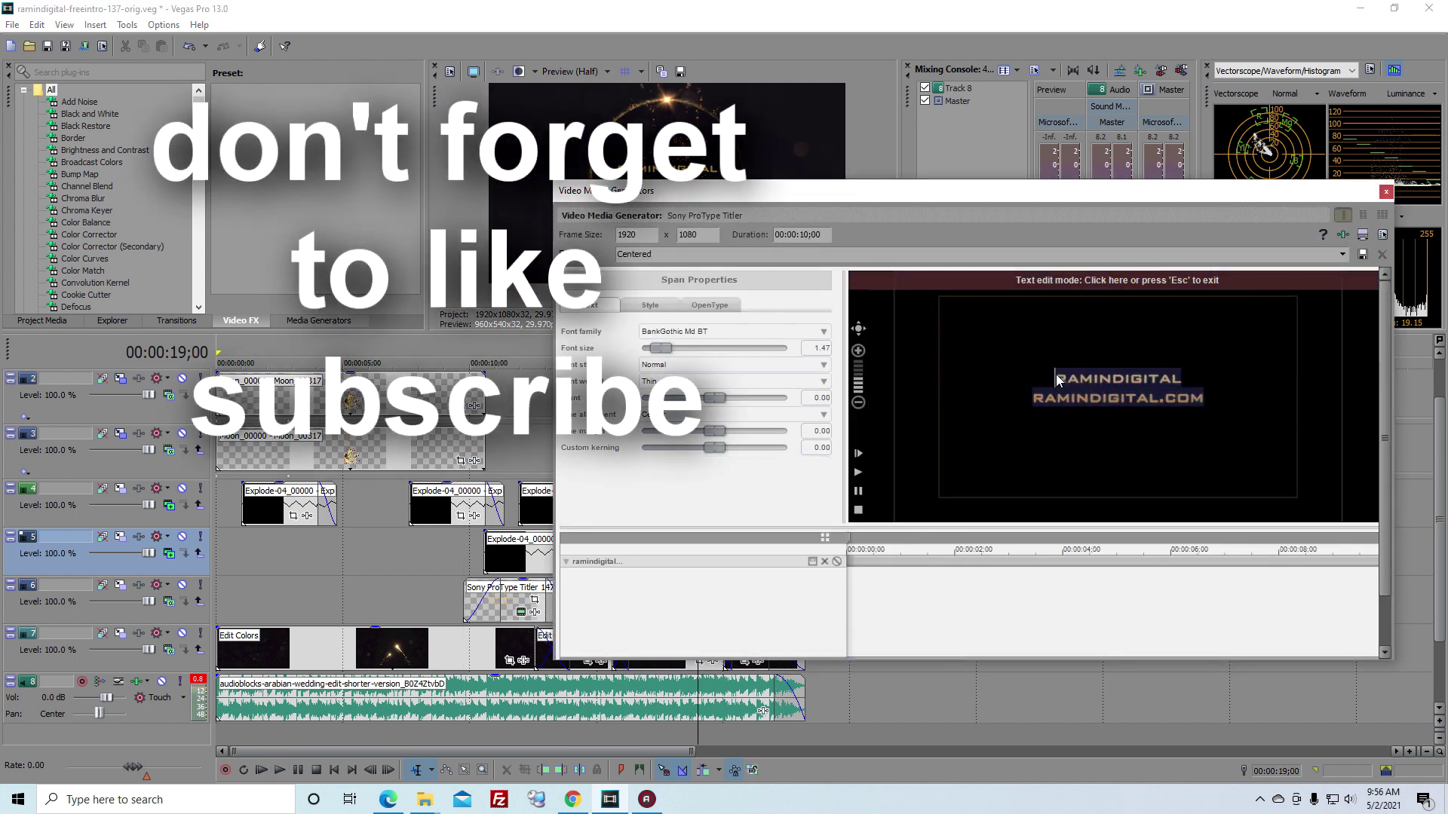
{"action": "type", "text": "CHANGE"}
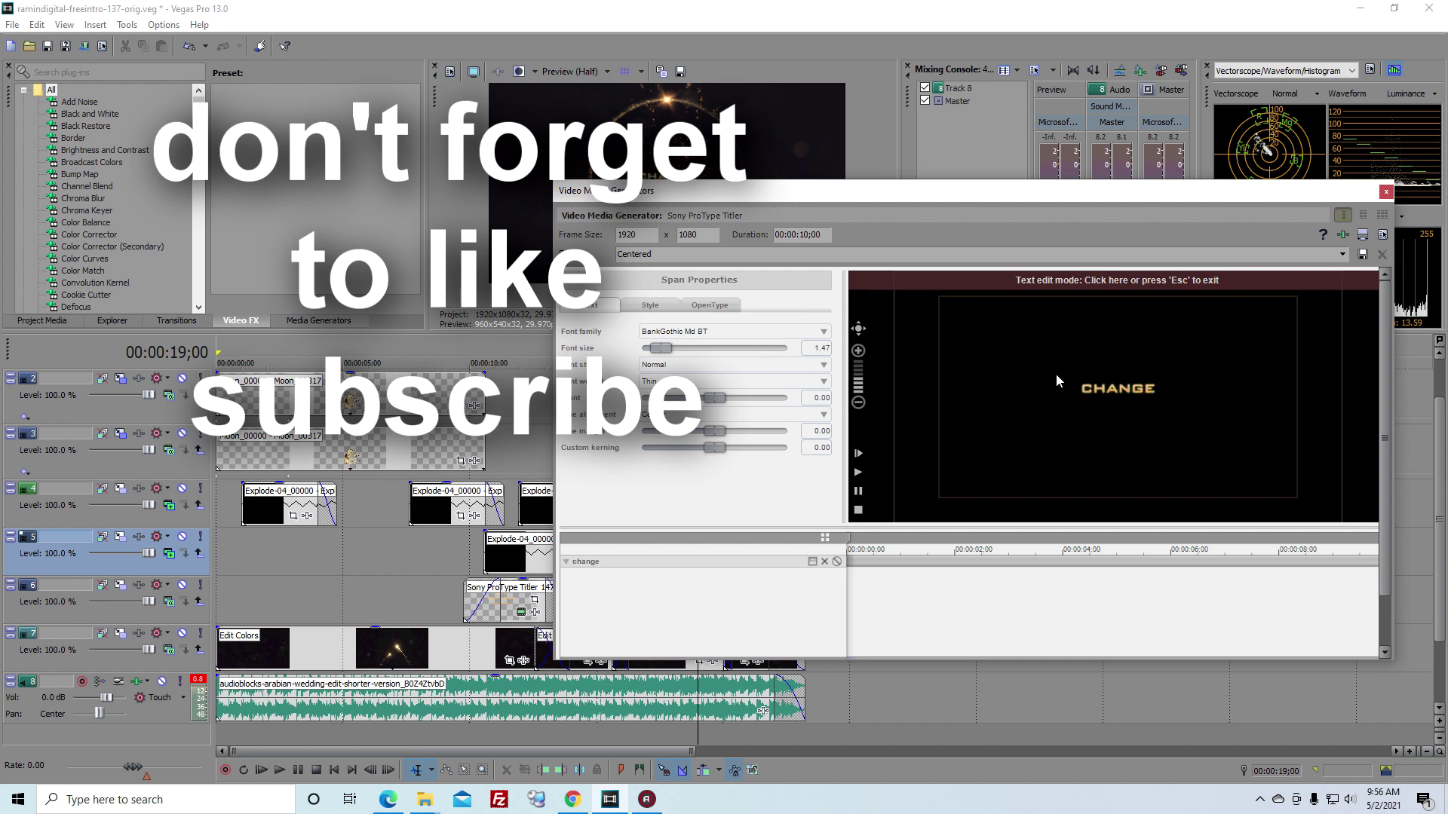
{"action": "type", "text": " you"}
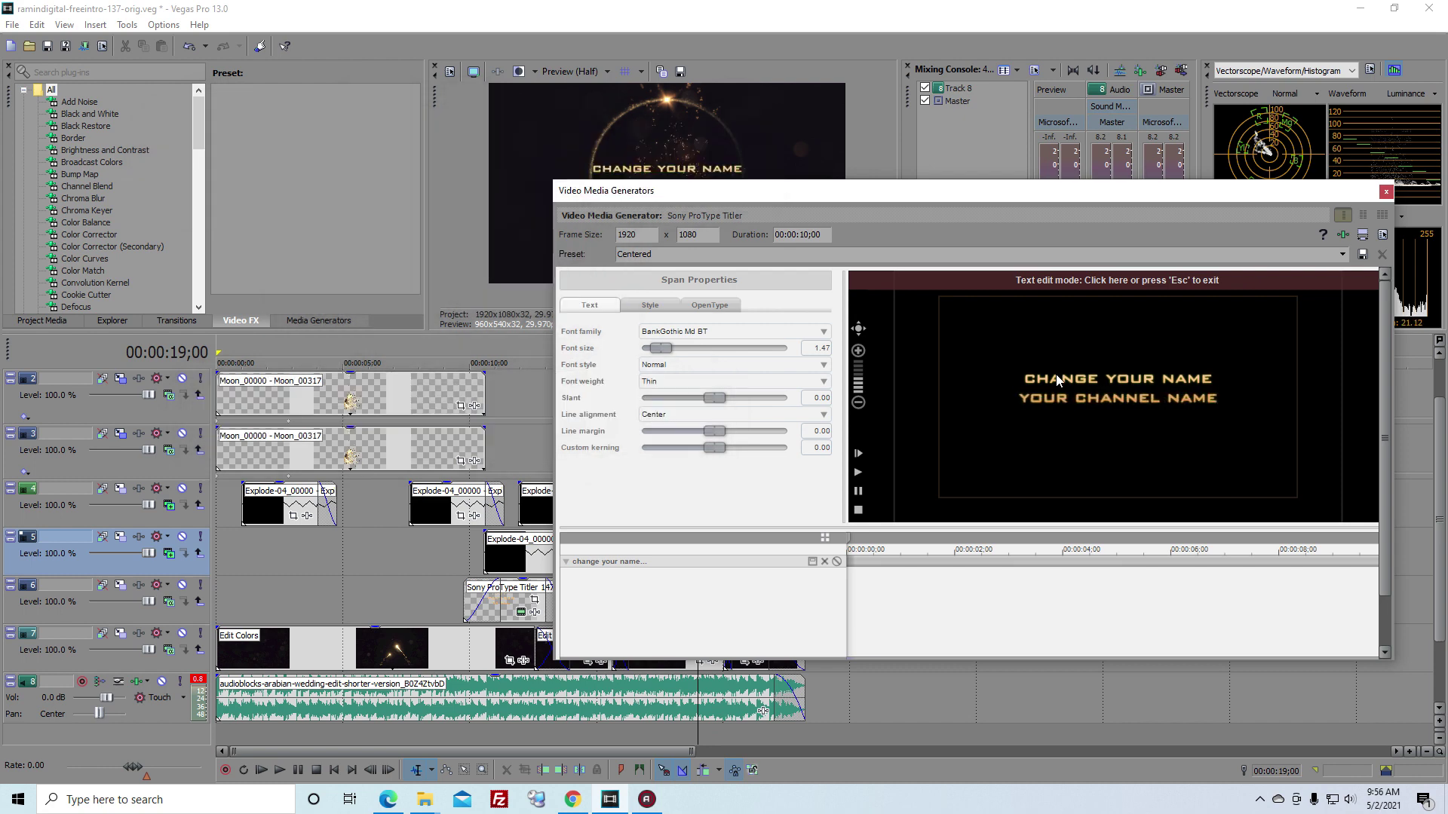
Step: Reduce both new title lines' font size to about 1.06 and close the titler
{"action": "left_click_drag", "start_coordinate": [1077, 198], "coordinate": [1048, 243]}
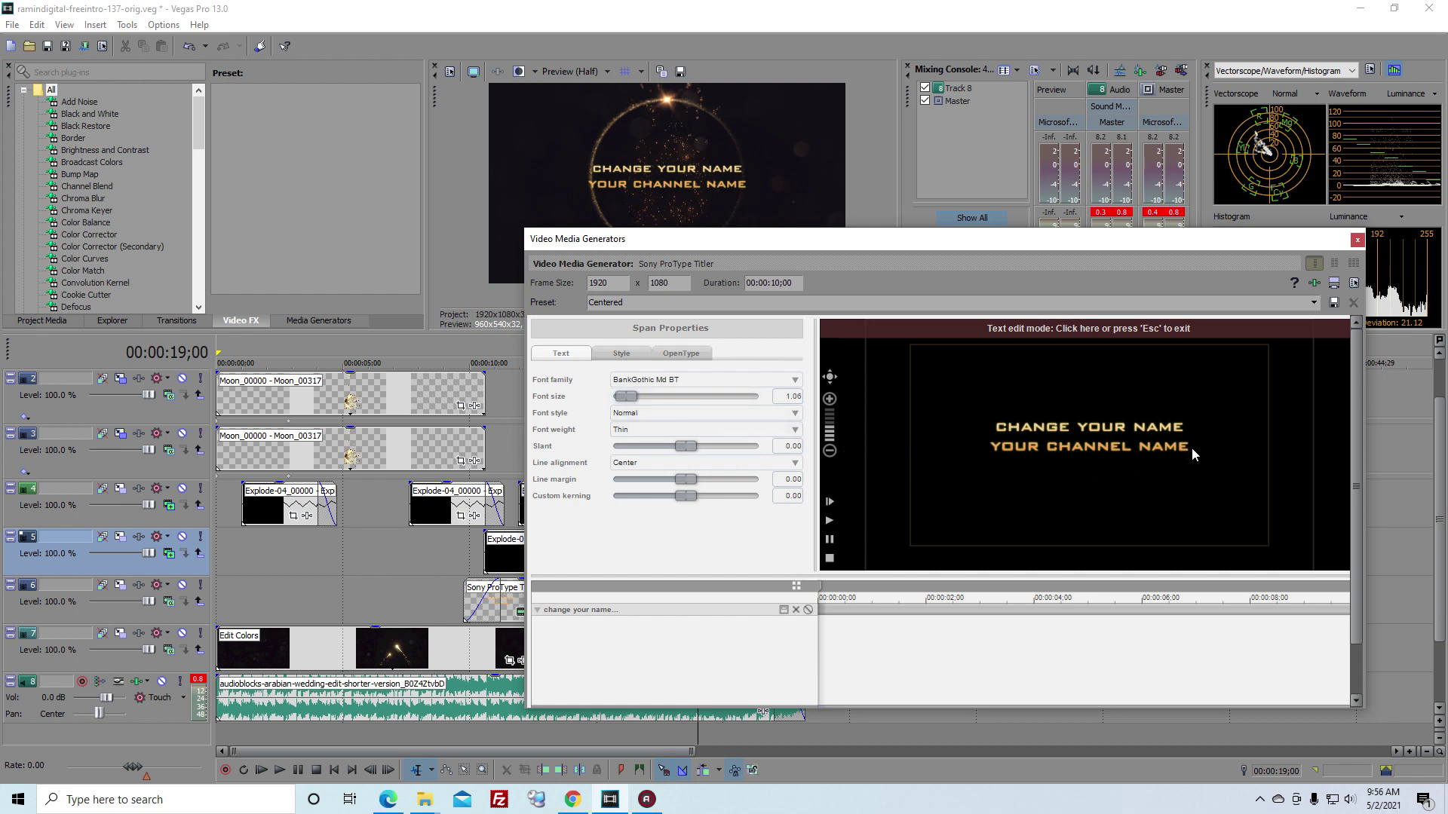
{"action": "left_click_drag", "start_coordinate": [1190, 446], "coordinate": [997, 426]}
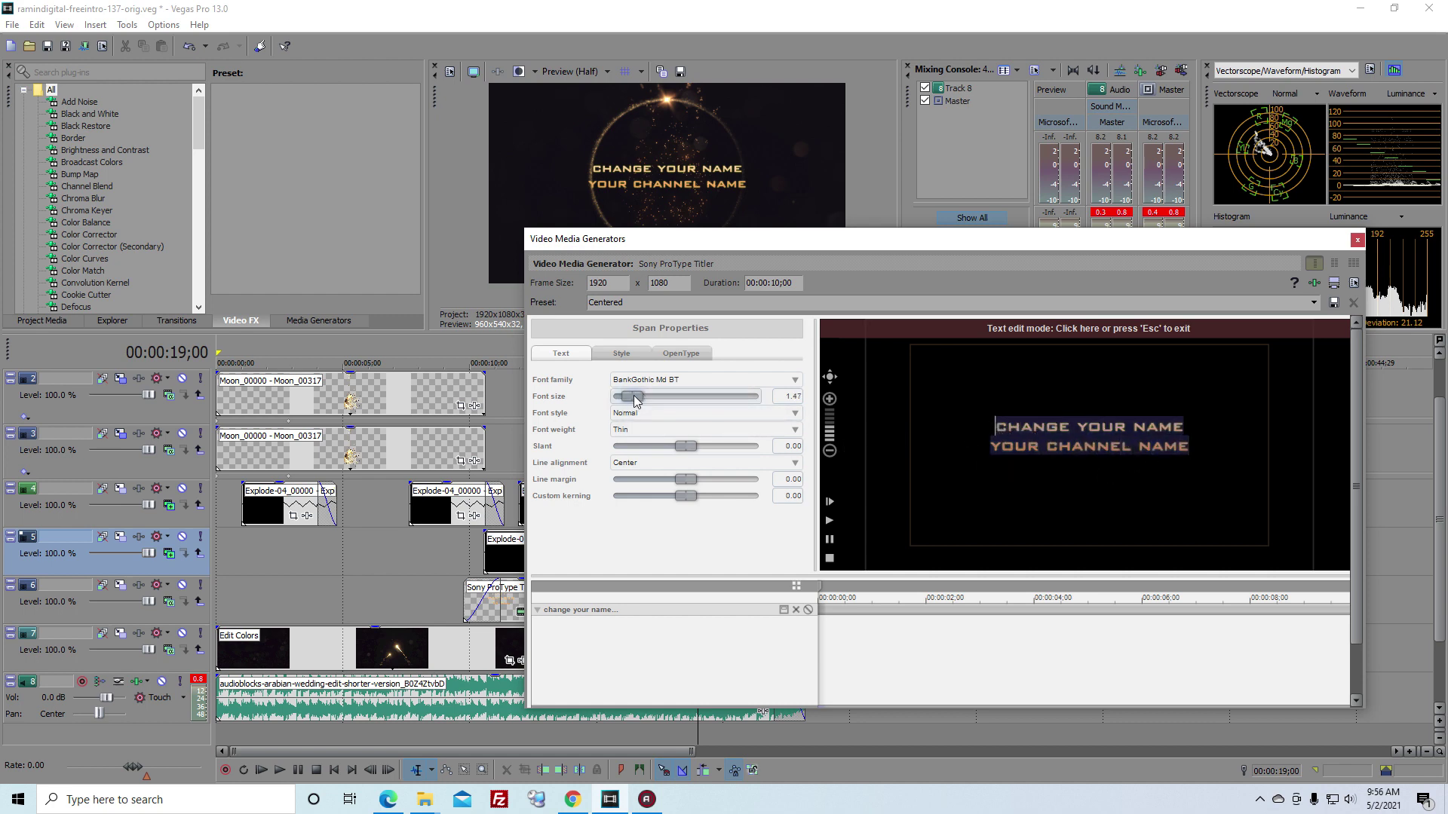
{"action": "left_click_drag", "start_coordinate": [632, 401], "coordinate": [629, 402]}
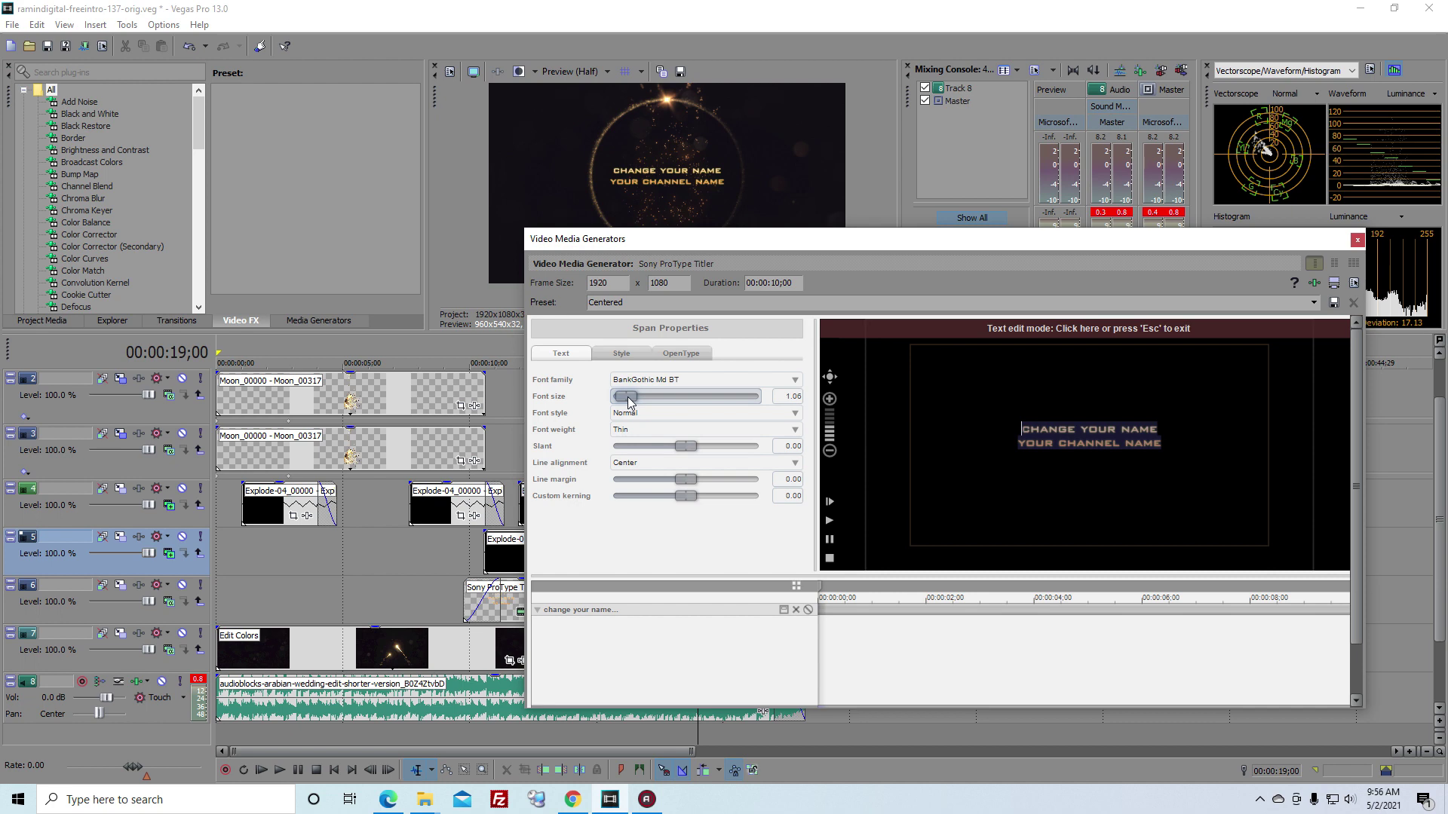
{"action": "left_click", "coordinate": [946, 445]}
{"action": "left_click", "coordinate": [1357, 240]}
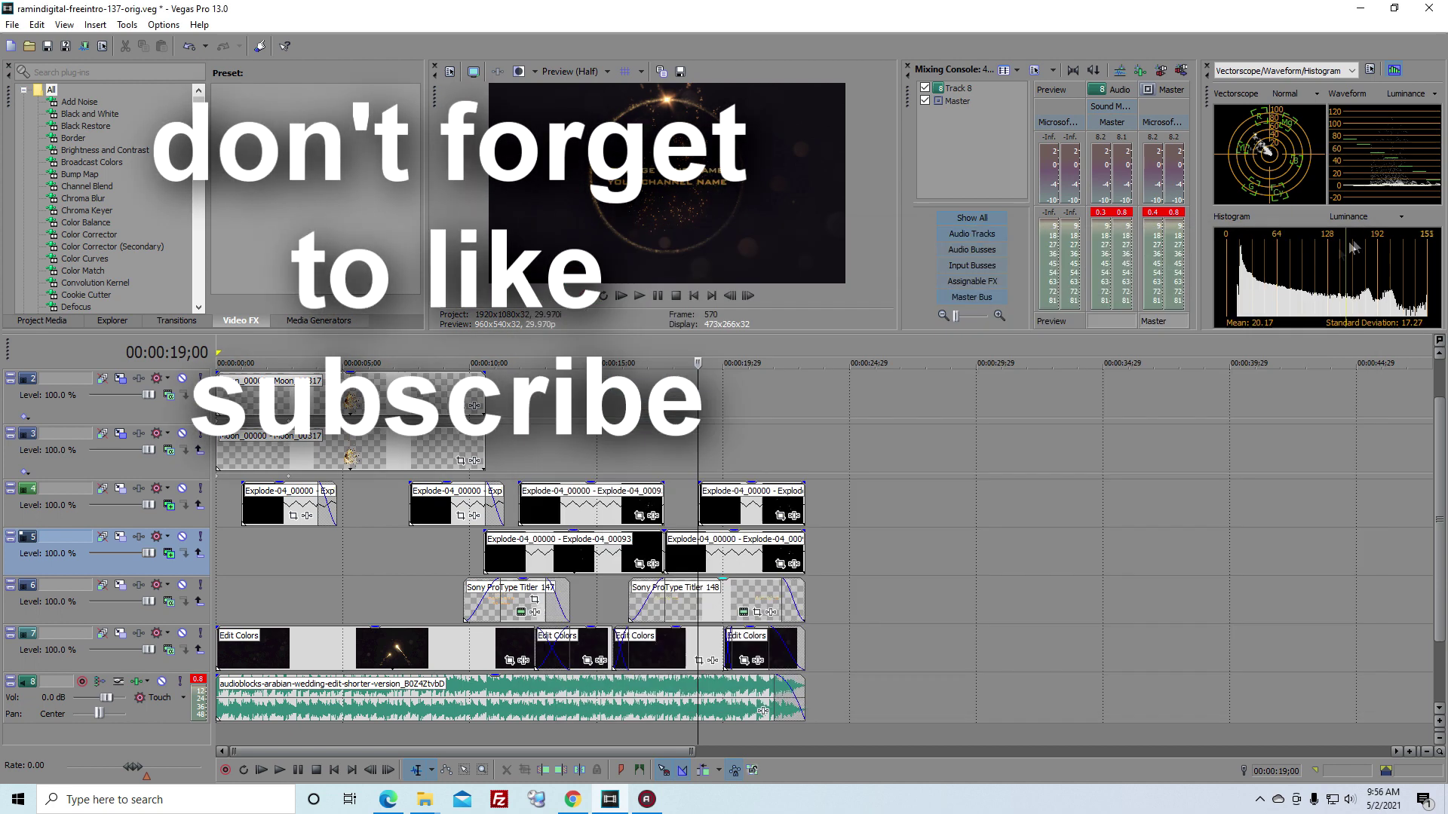
Step: Play from about 19 seconds to review the new closing title, then select the top-track Moon clip
{"action": "left_click", "coordinate": [570, 453]}
{"action": "key", "text": "space"}
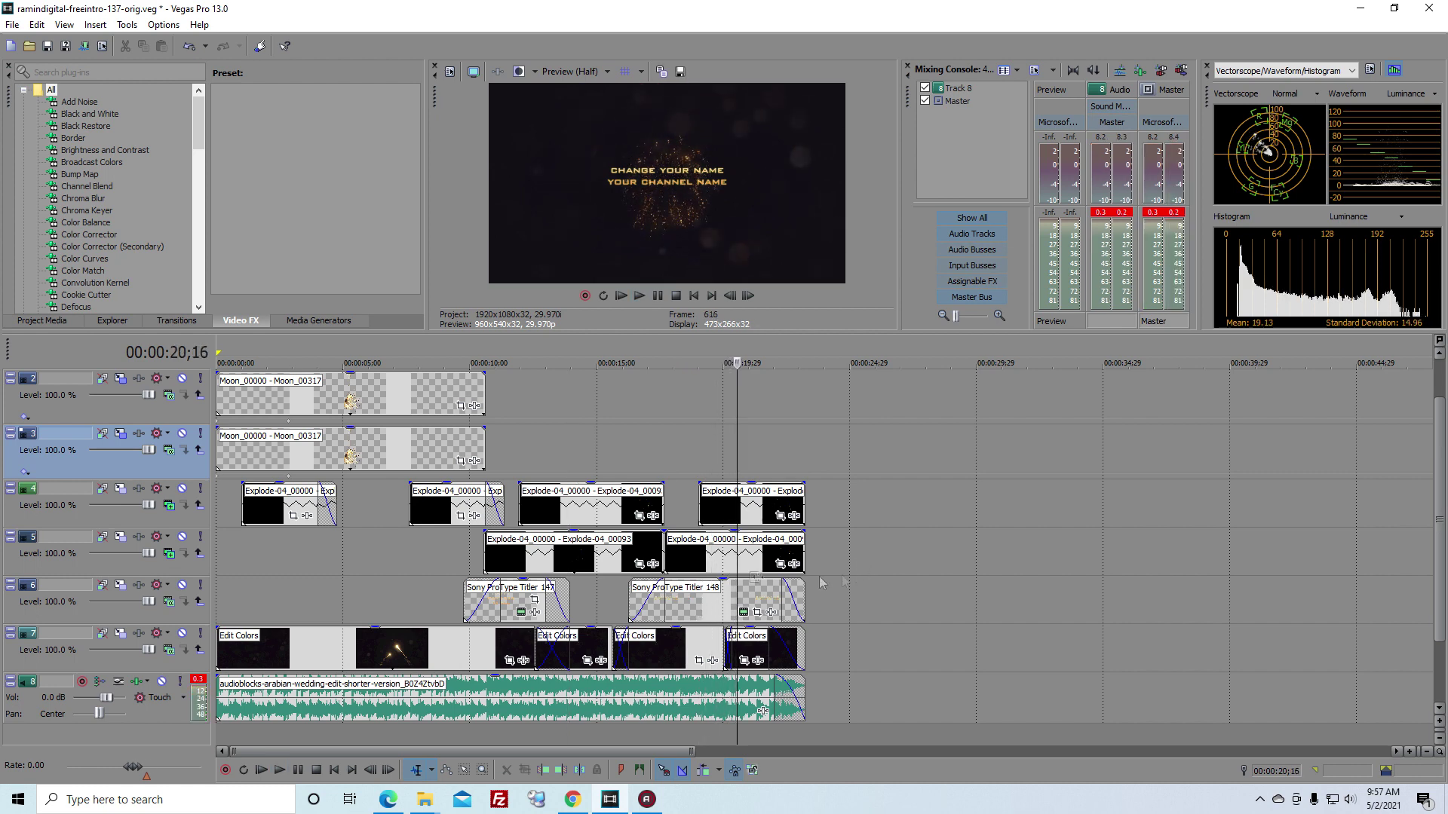
{"action": "left_click", "coordinate": [389, 555]}
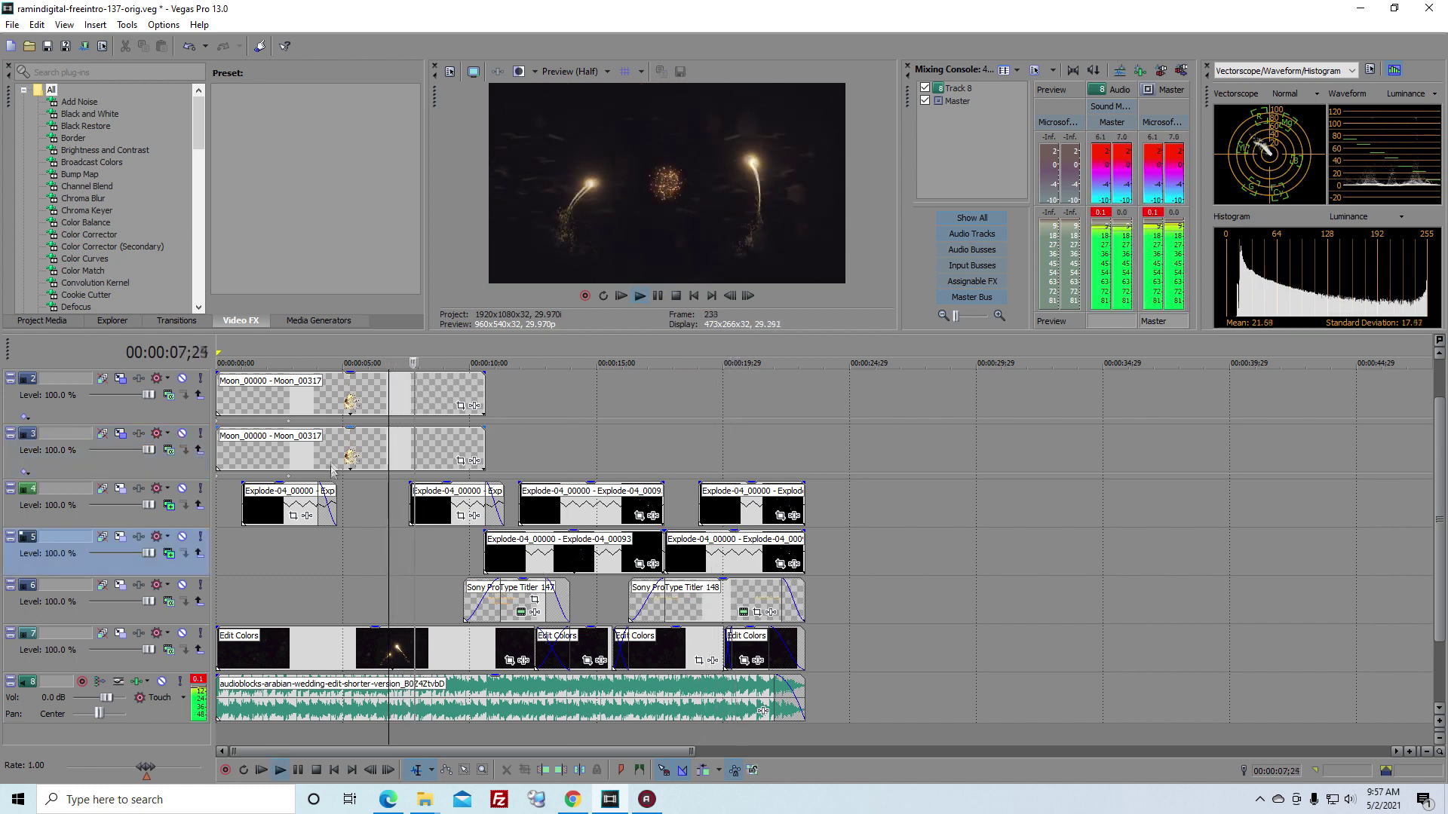
{"action": "left_click", "coordinate": [284, 399]}
{"action": "key", "text": "Return"}
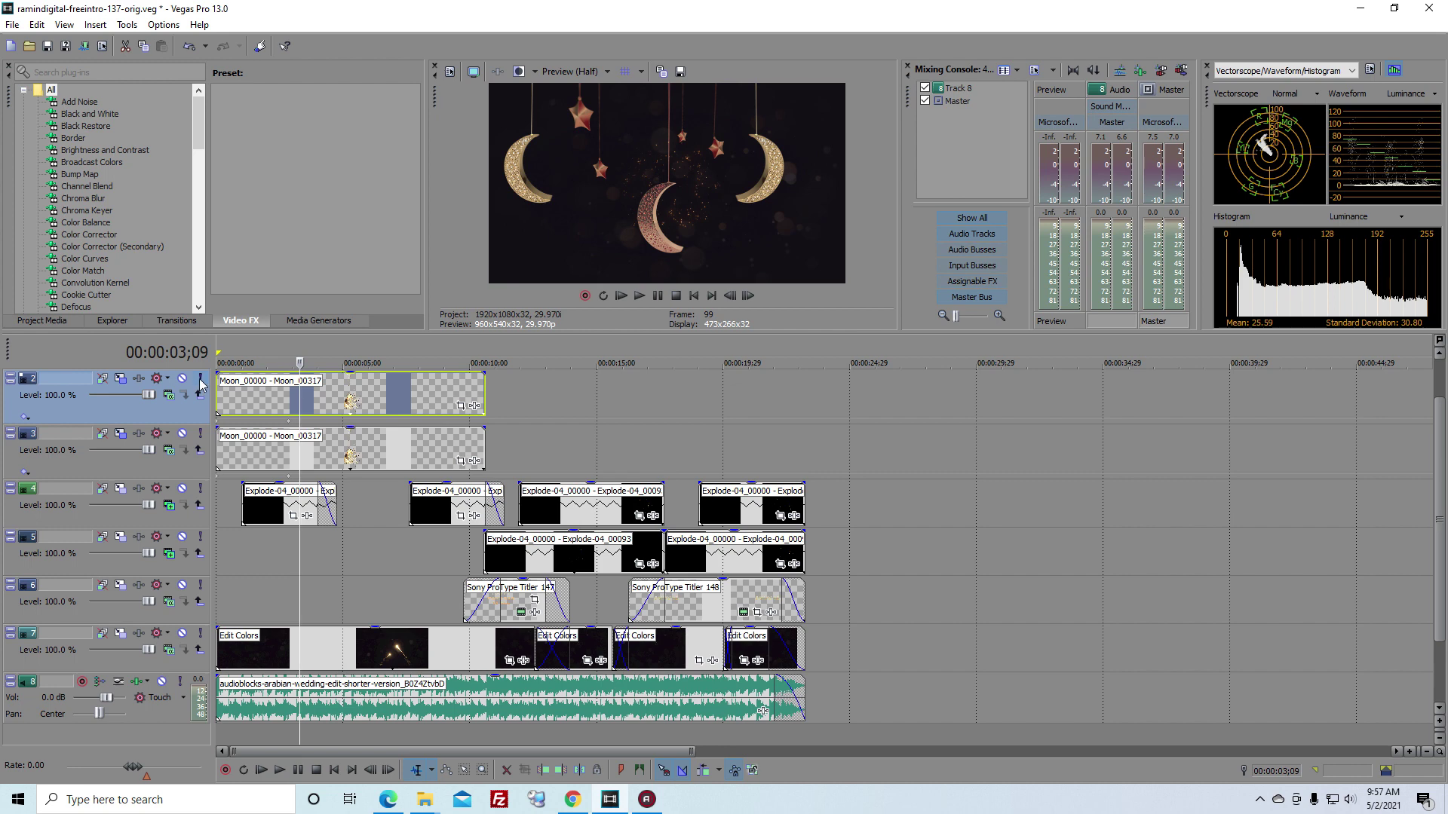
Step: Replay the opening, stop on the crescent moon, and show the Color Corrector (Secondary) presets
{"action": "left_click", "coordinate": [232, 401]}
{"action": "key", "text": "space"}
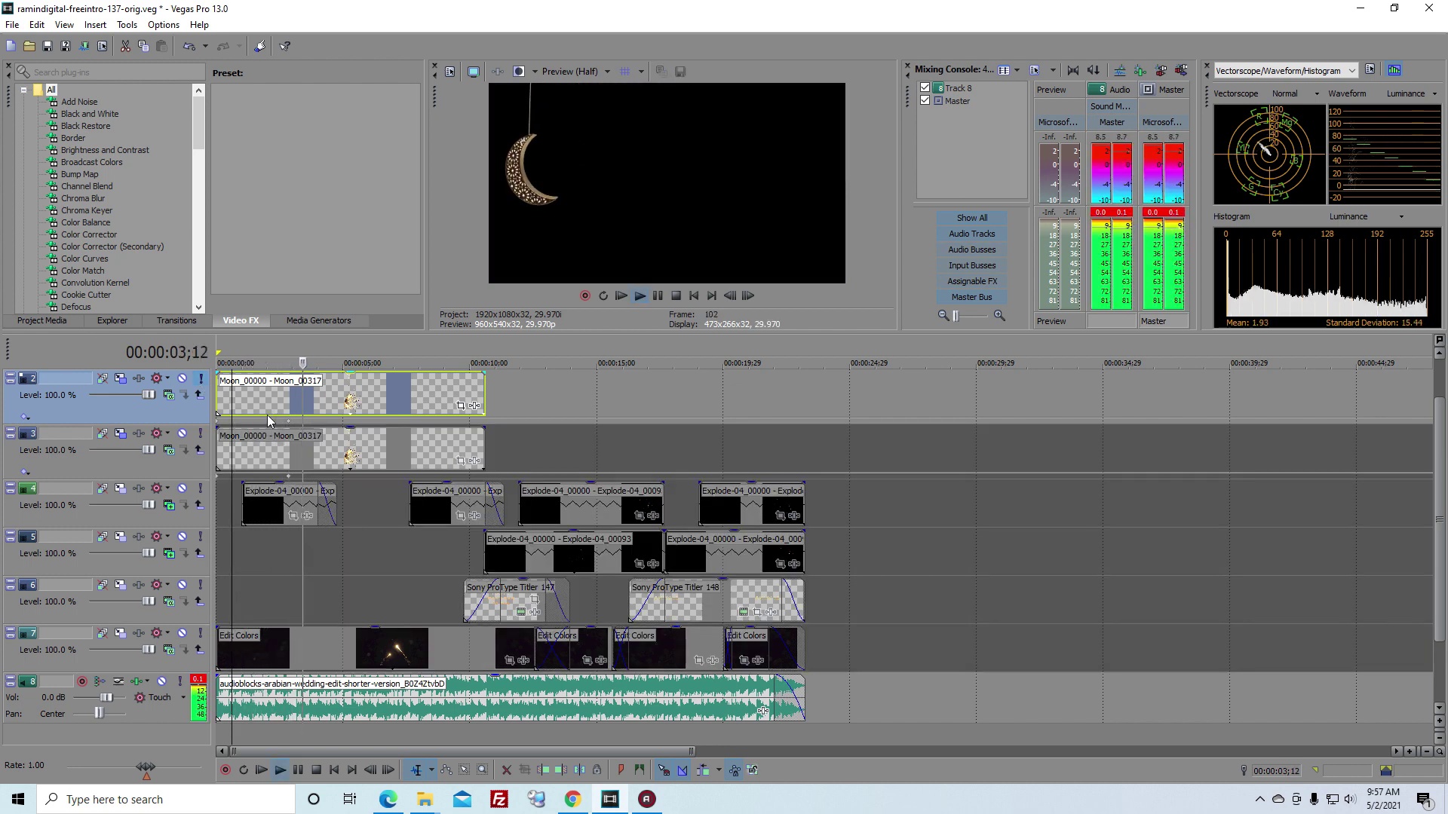
{"action": "key", "text": "Return"}
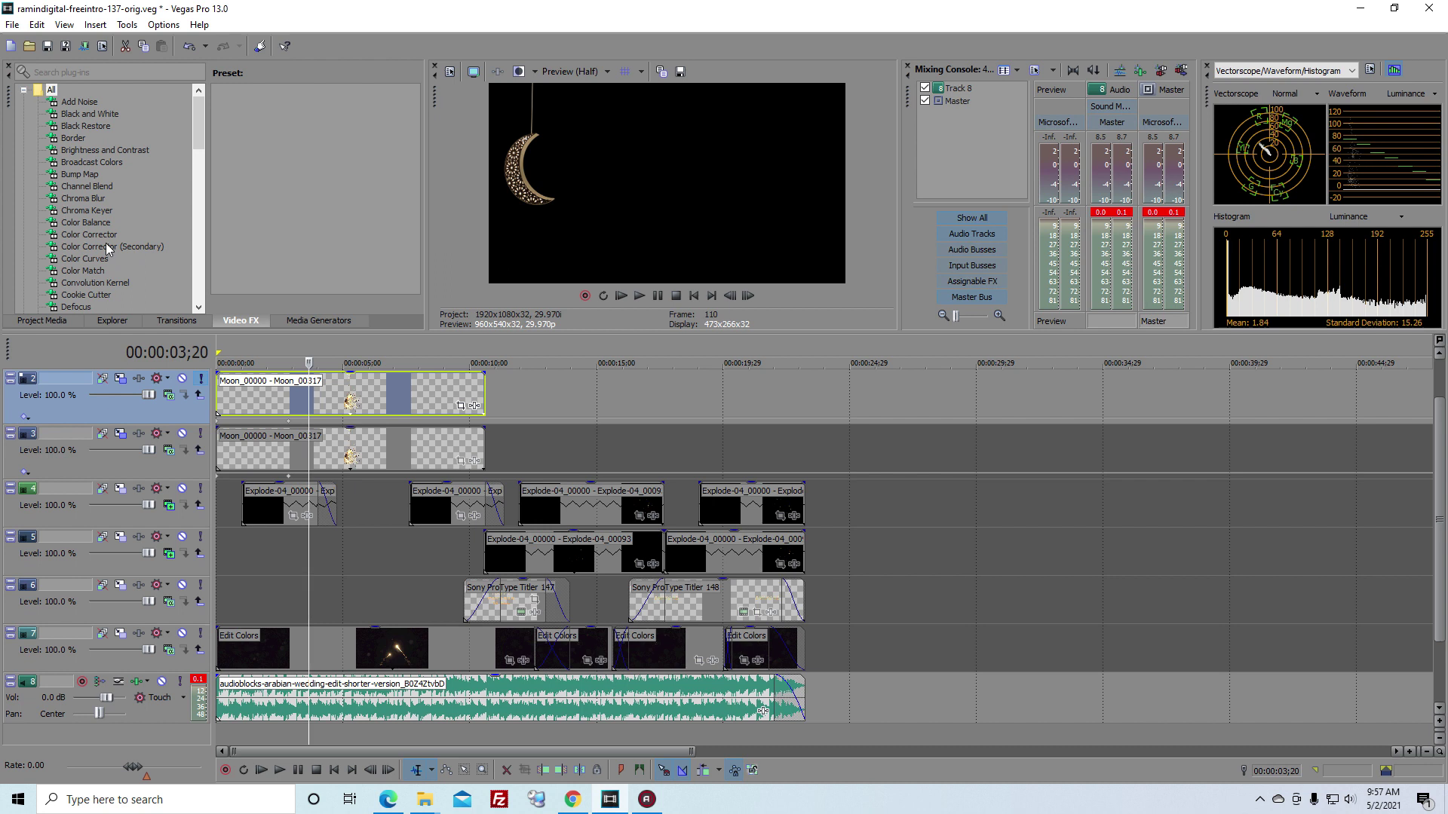
{"action": "left_click", "coordinate": [109, 247]}
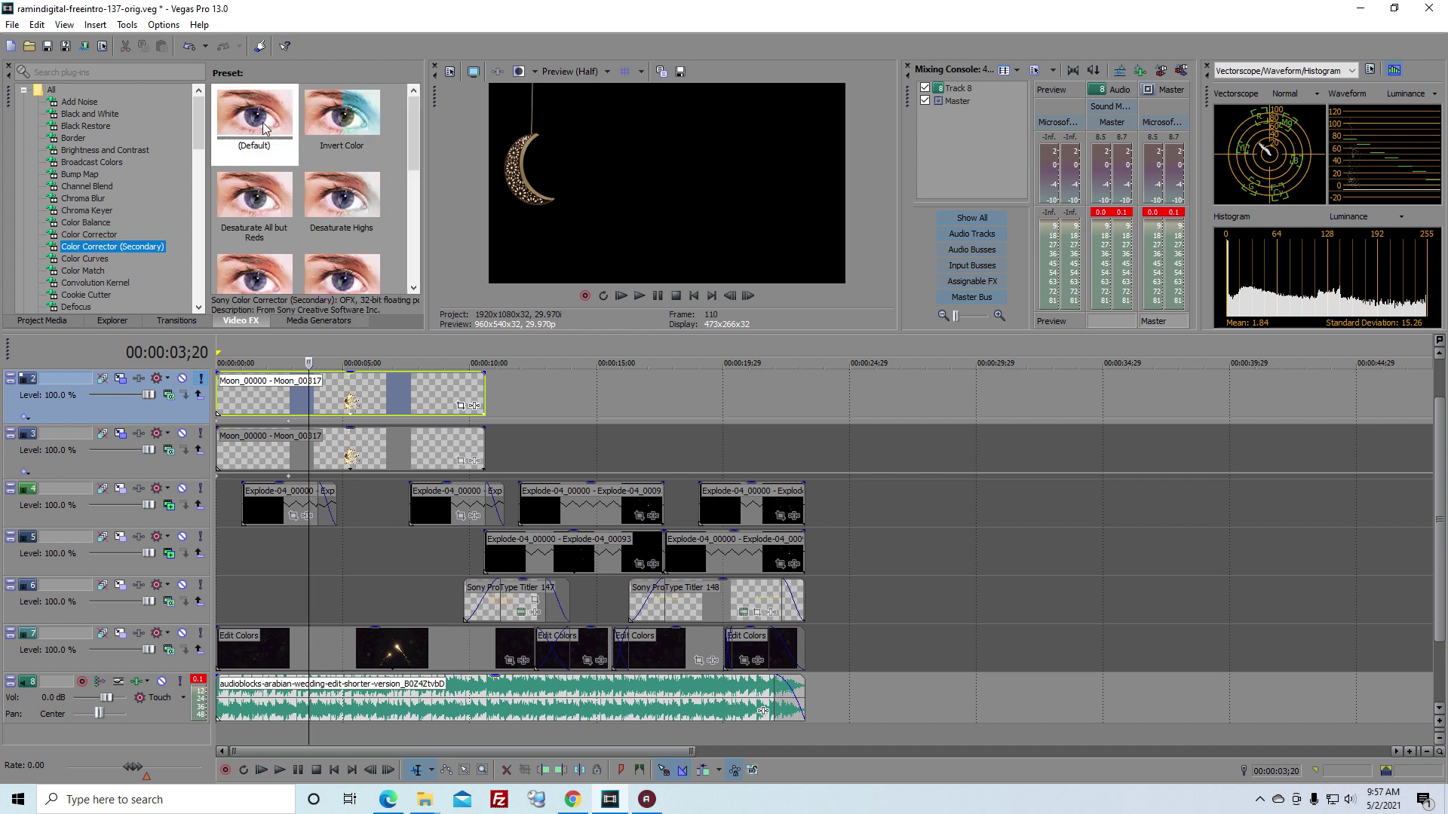
Step: Apply the Color Corrector (Default) preset to the track 2 Moon clip with a yellow-green midtone (204.89, 0.7166)
{"action": "left_click_drag", "start_coordinate": [239, 132], "coordinate": [276, 213]}
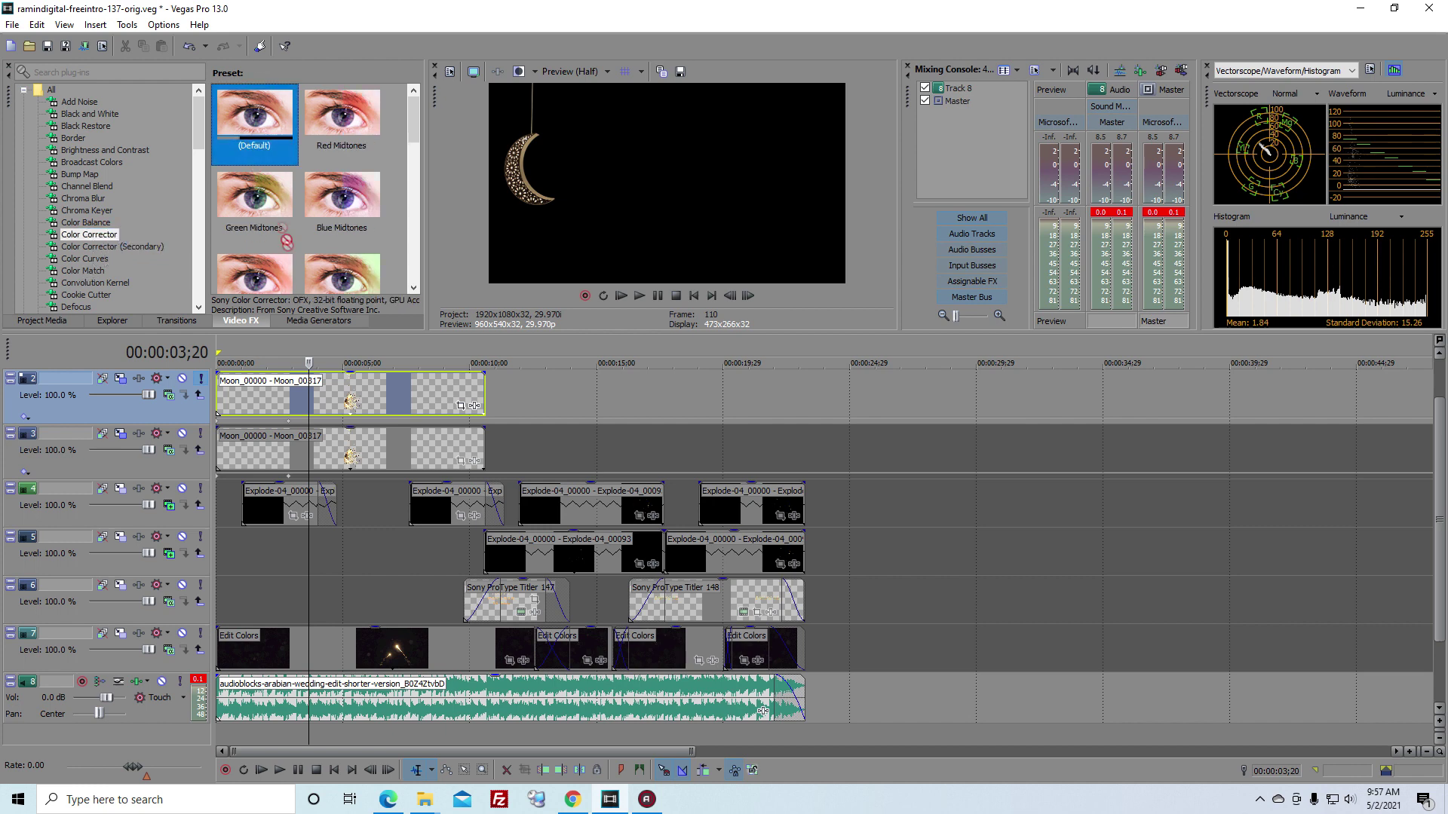
{"action": "left_click_drag", "start_coordinate": [379, 406], "coordinate": [379, 402]}
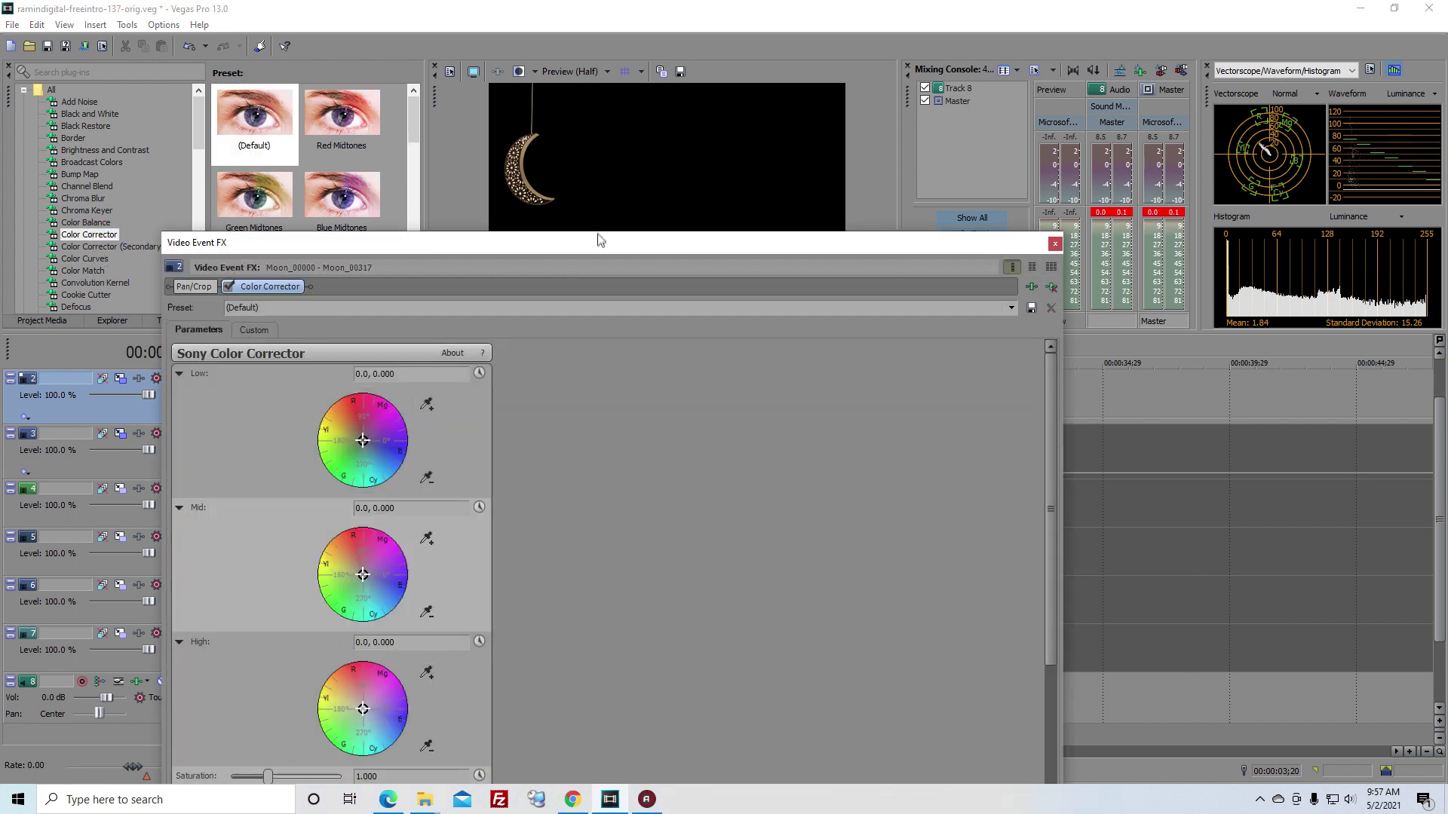
{"action": "left_click_drag", "start_coordinate": [597, 243], "coordinate": [844, 249]}
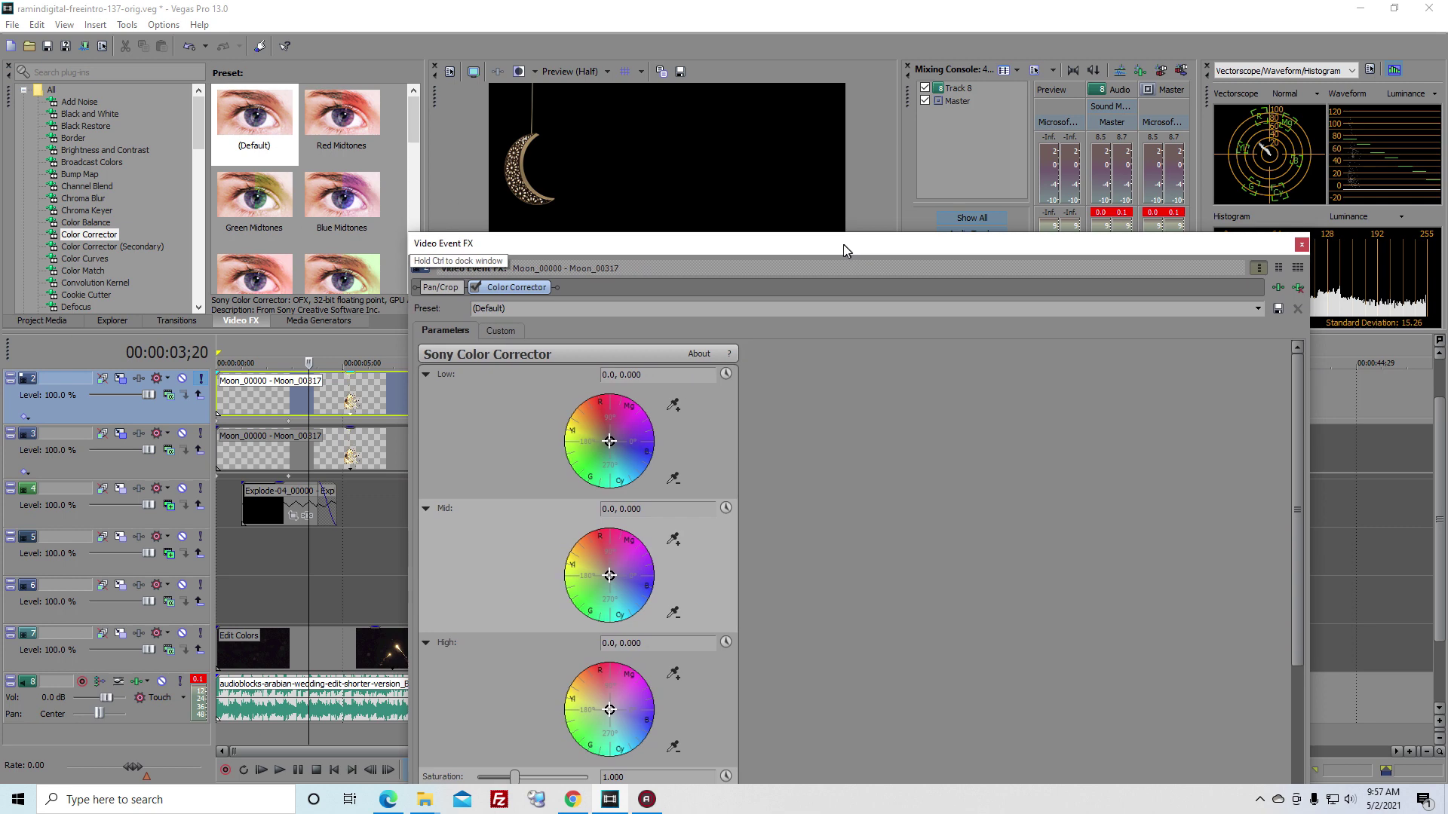
{"action": "left_click_drag", "start_coordinate": [858, 234], "coordinate": [830, 271]}
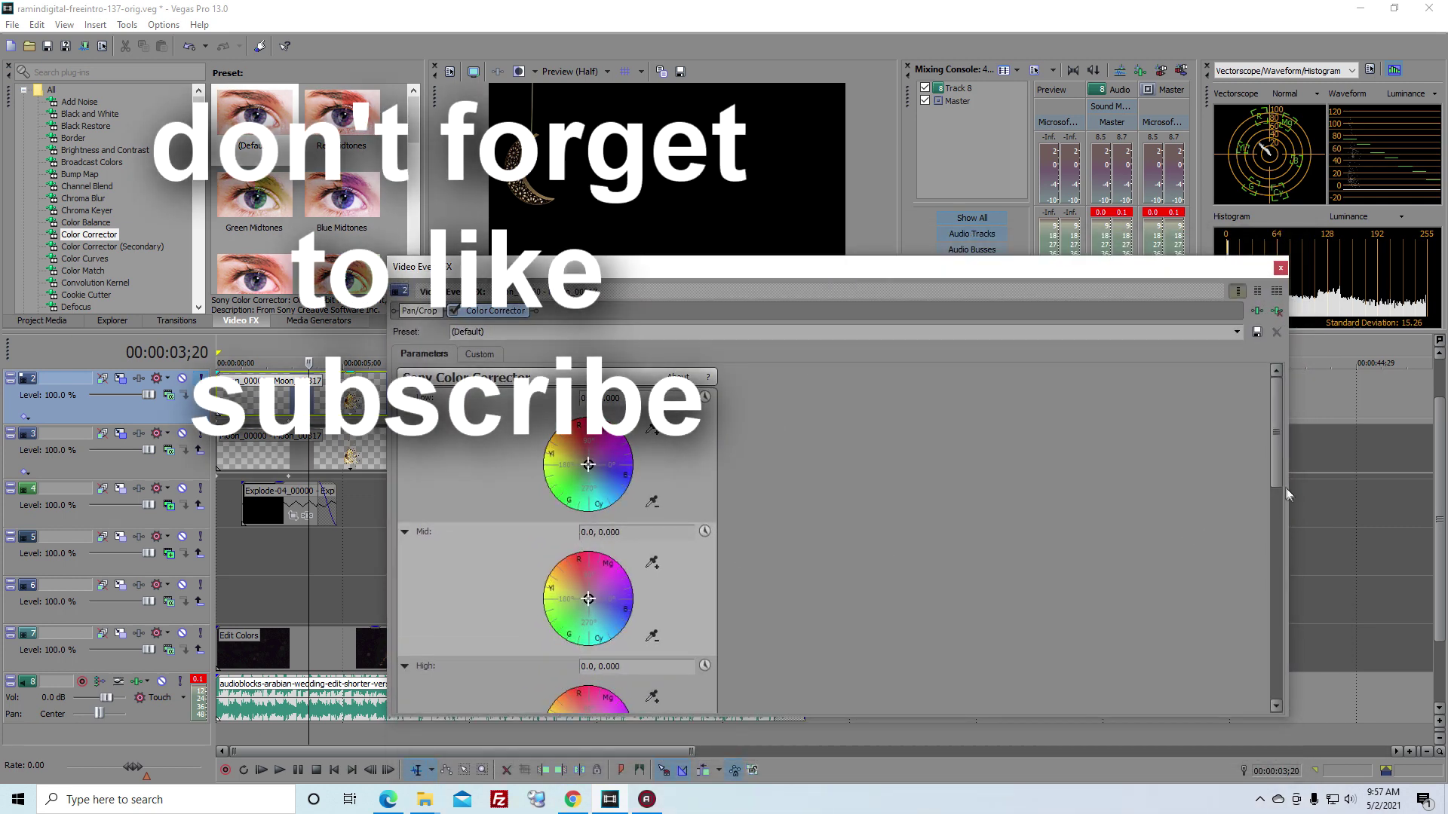
{"action": "left_click_drag", "start_coordinate": [1279, 466], "coordinate": [1266, 511]}
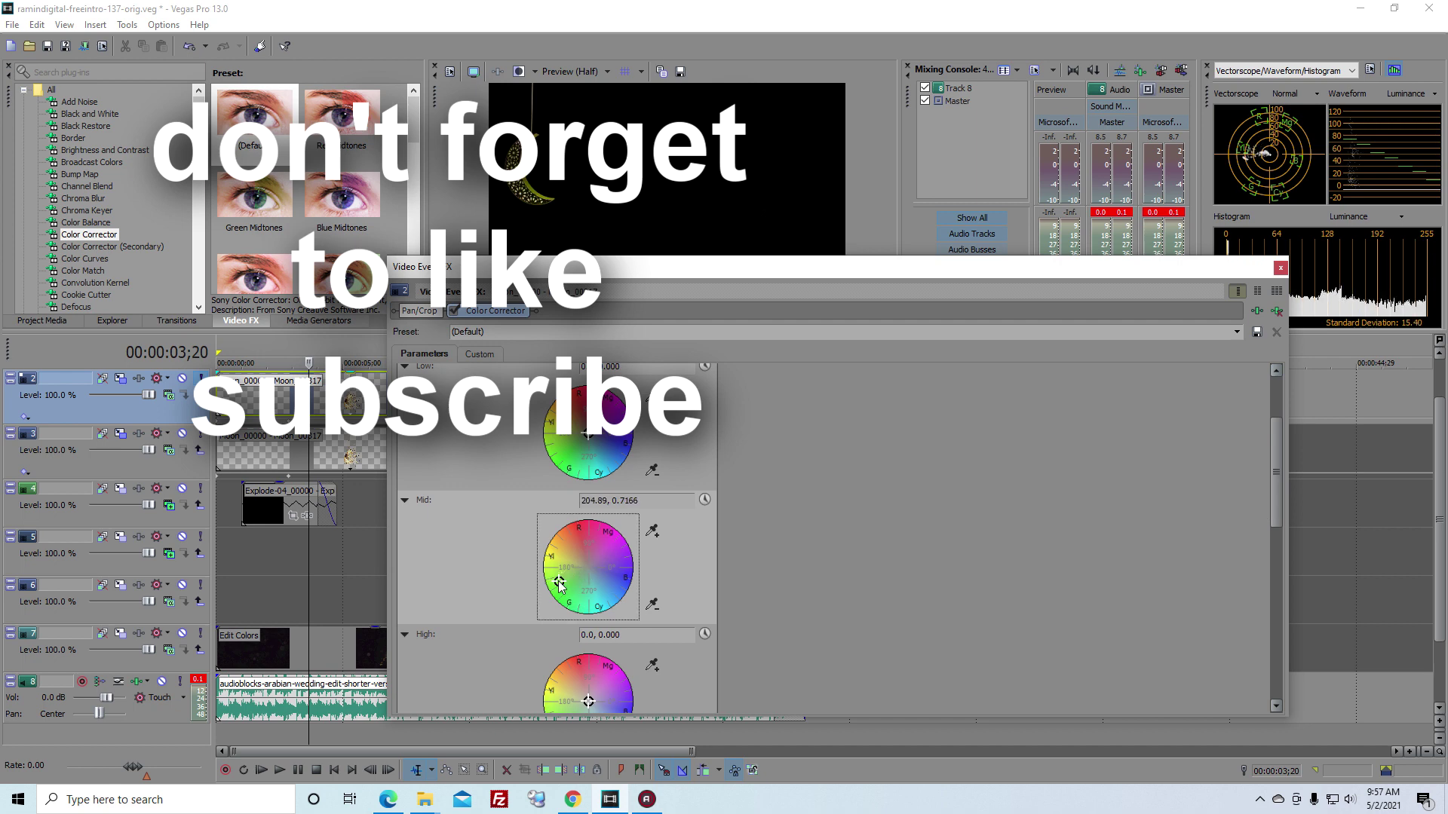
{"action": "left_click", "coordinate": [1280, 269]}
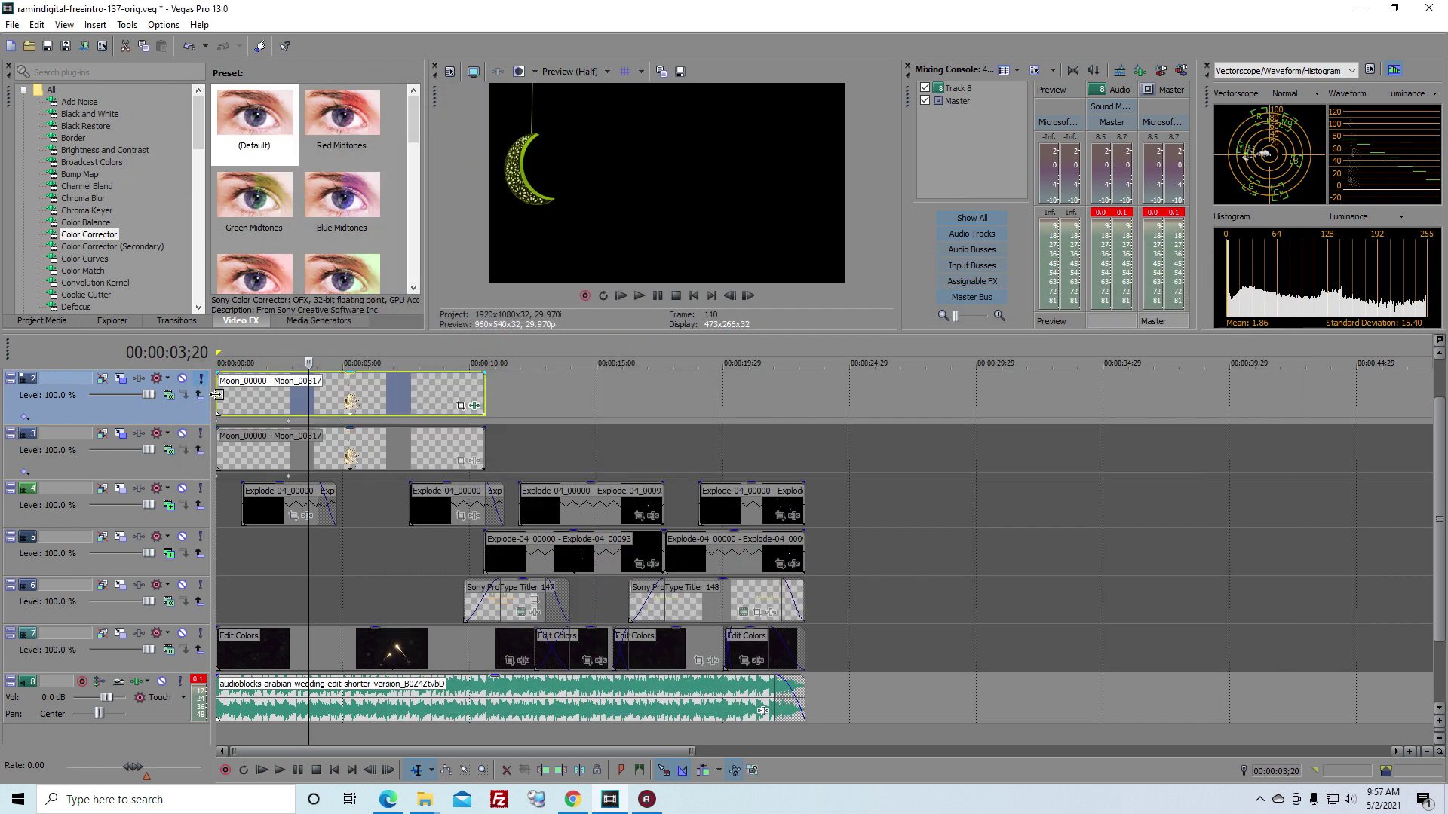
{"action": "key", "text": "space"}
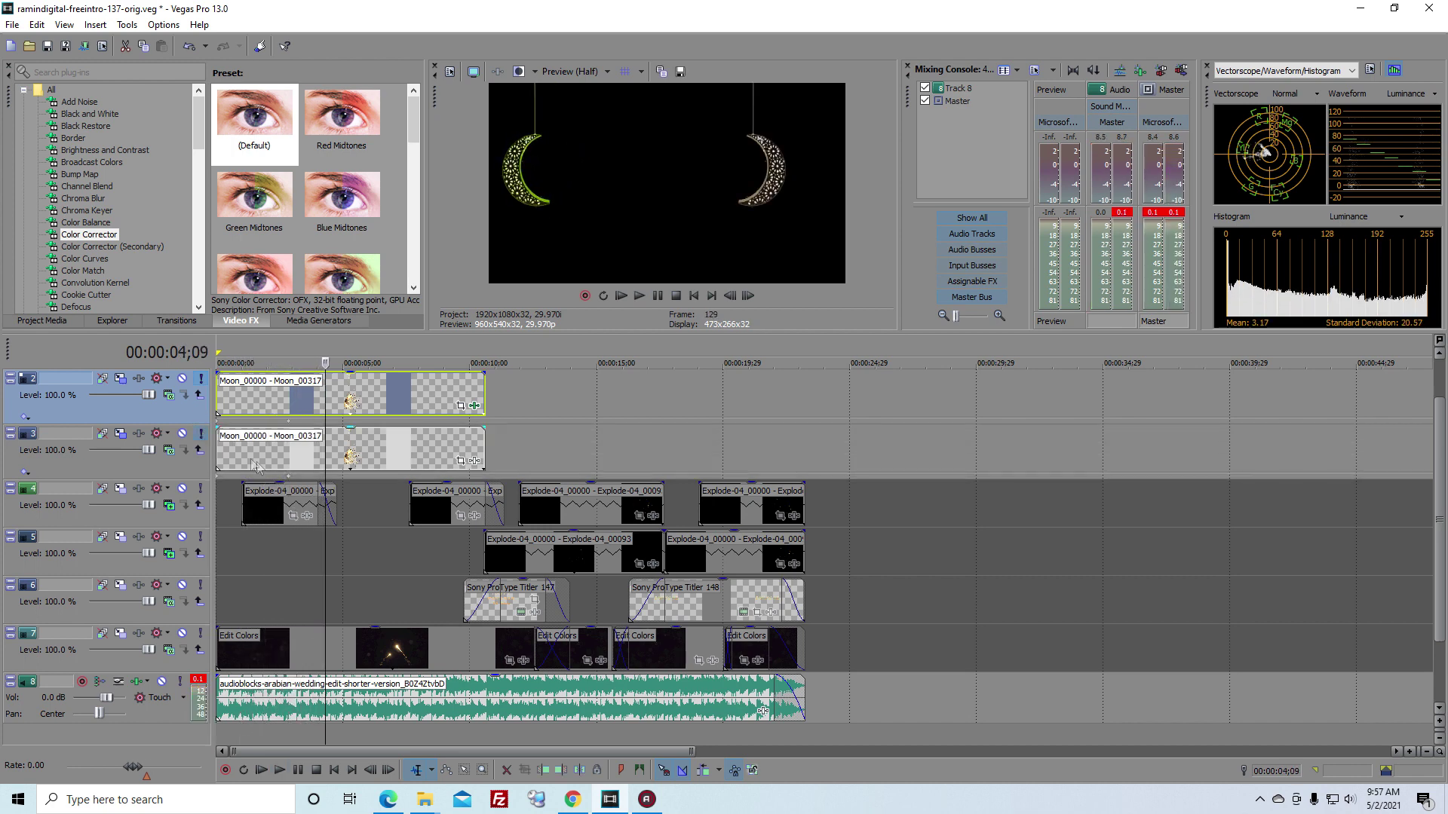
{"action": "key", "text": "space"}
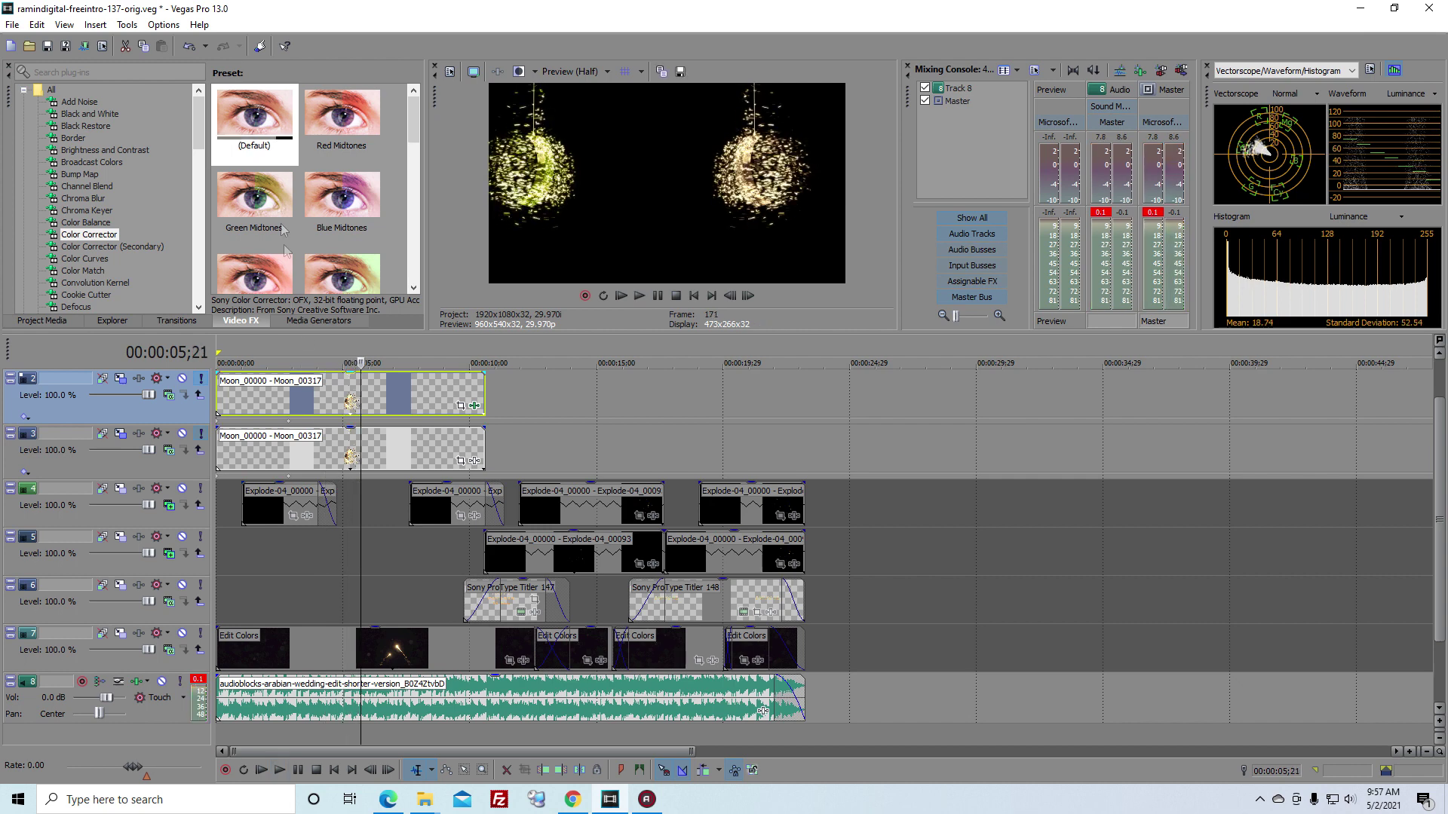
{"action": "left_click", "coordinate": [262, 452]}
{"action": "key", "text": "space"}
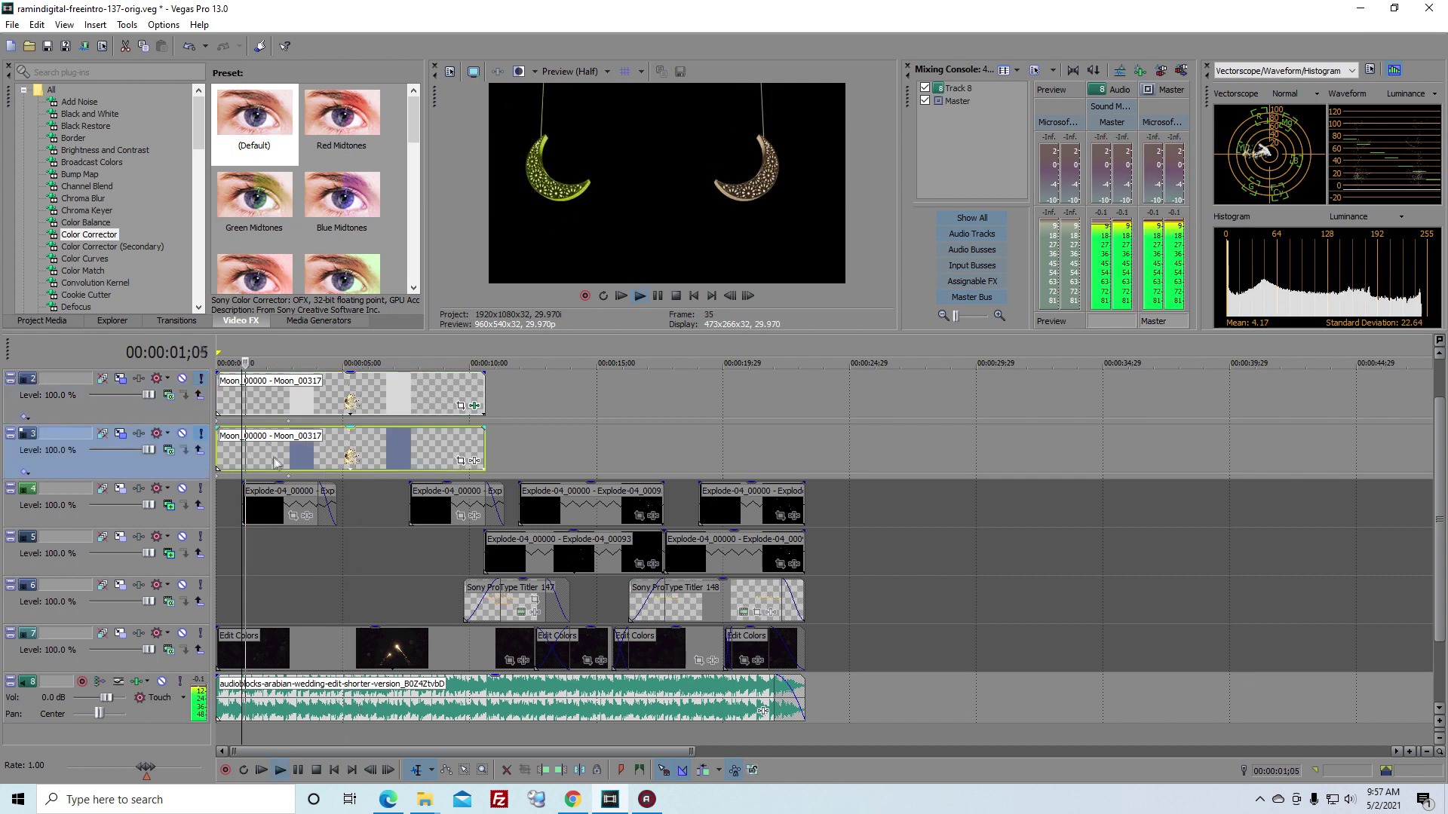
{"action": "key", "text": "space"}
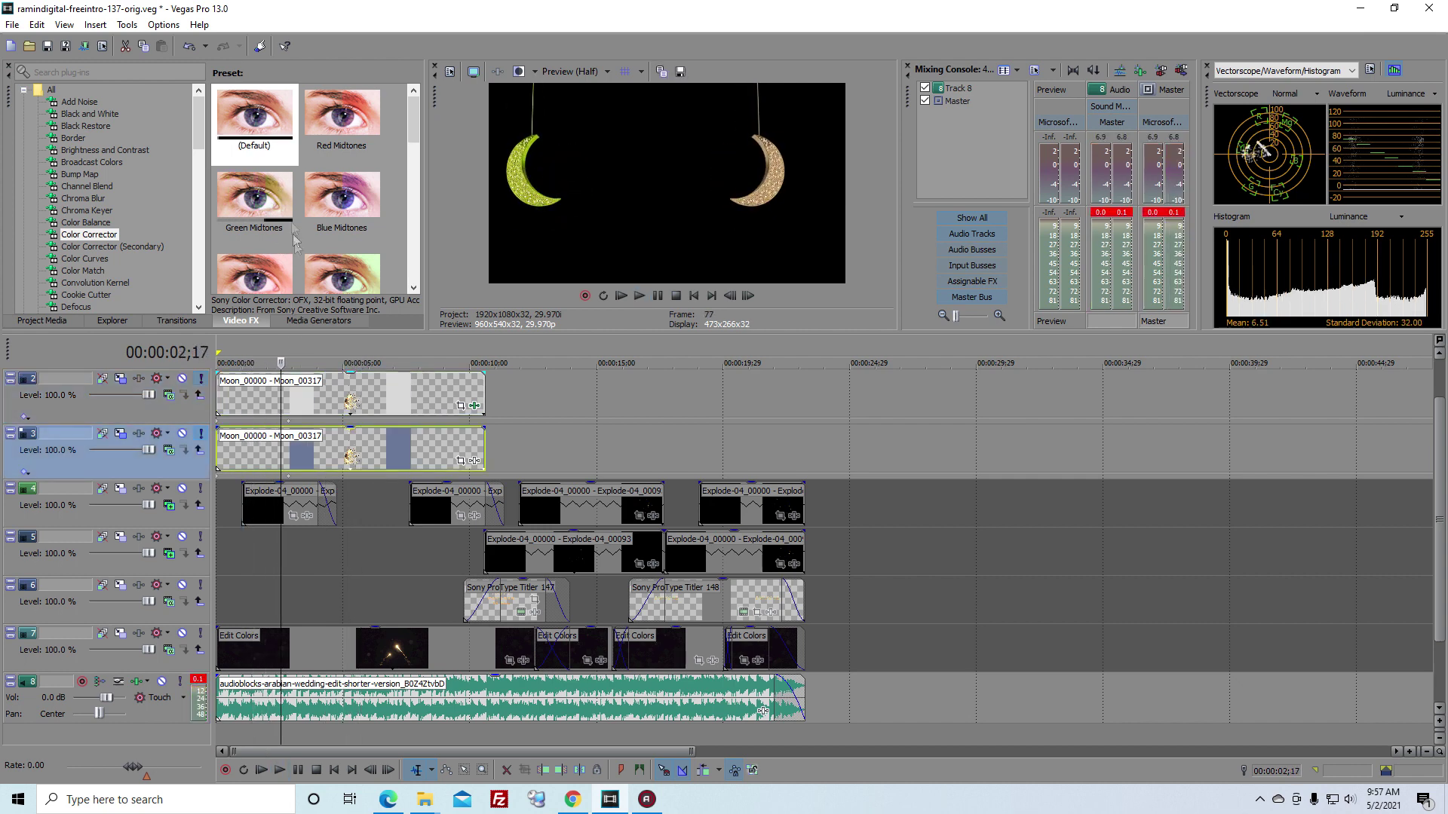
{"action": "left_click", "coordinate": [268, 134]}
{"action": "left_click_drag", "start_coordinate": [408, 443], "coordinate": [408, 445]}
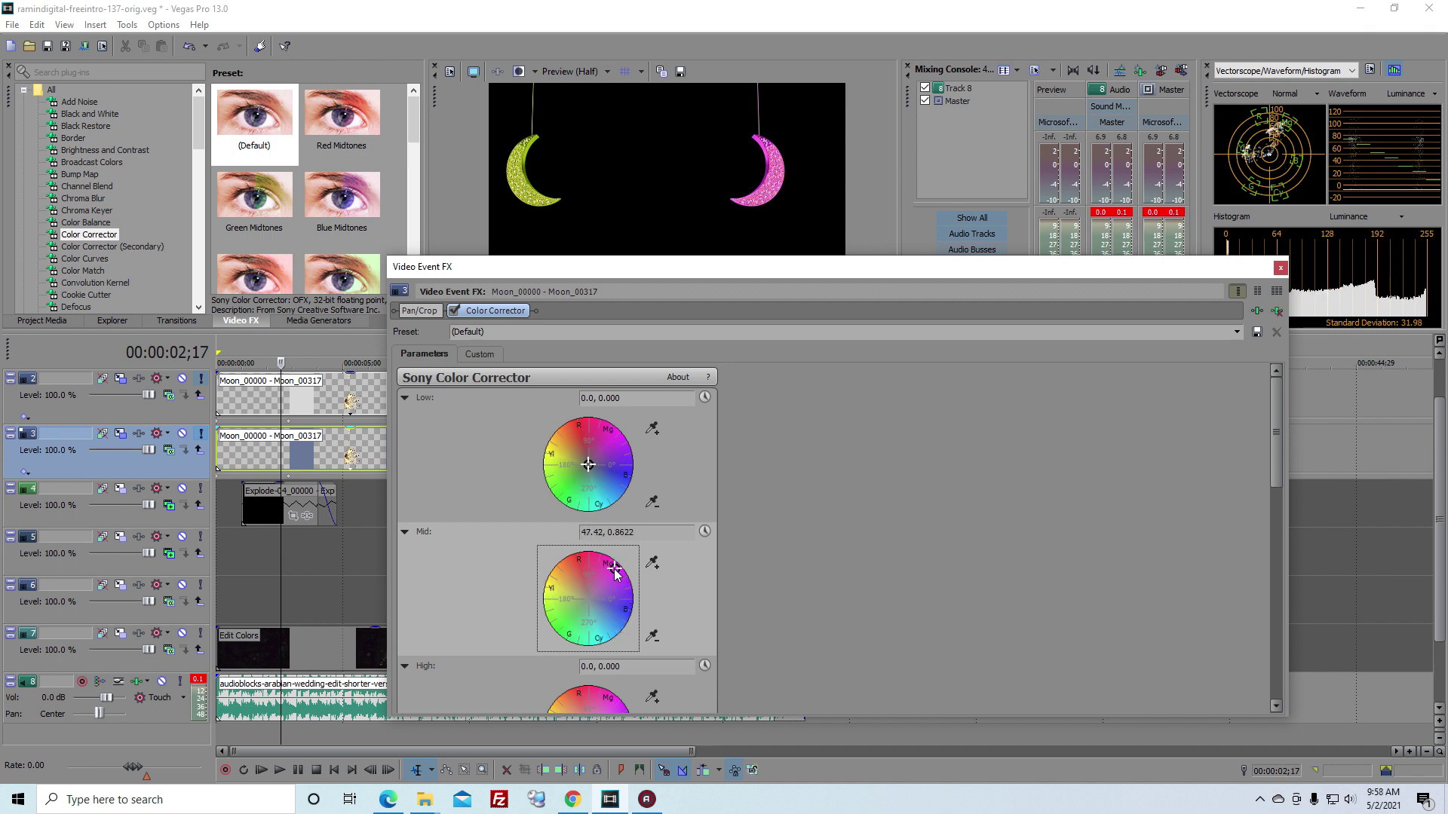
Step: Close the Video Event FX window for the now pink track 3 moon
{"action": "left_click", "coordinate": [1279, 268]}
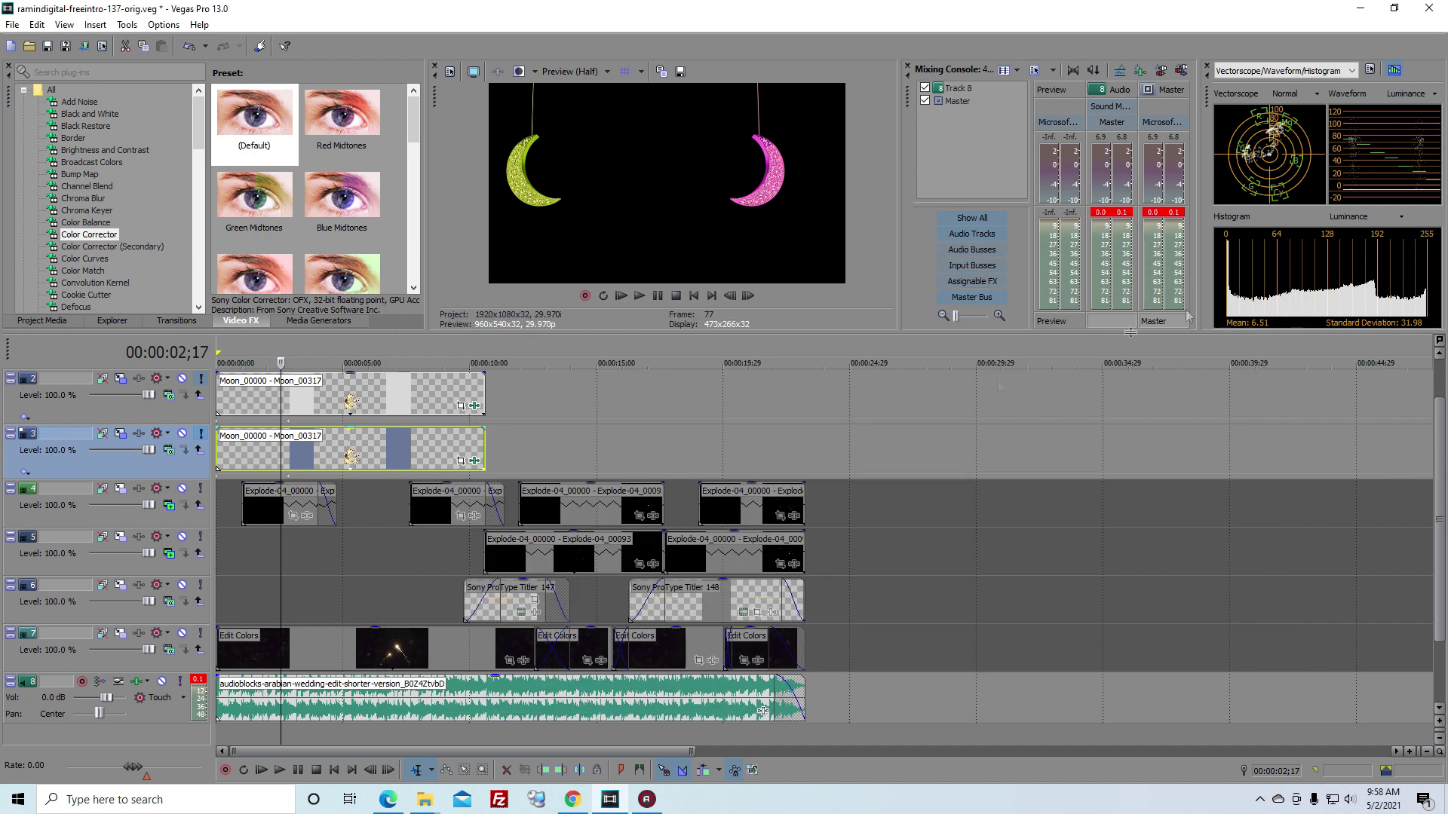
{"action": "left_click", "coordinate": [238, 510]}
{"action": "key", "text": "space"}
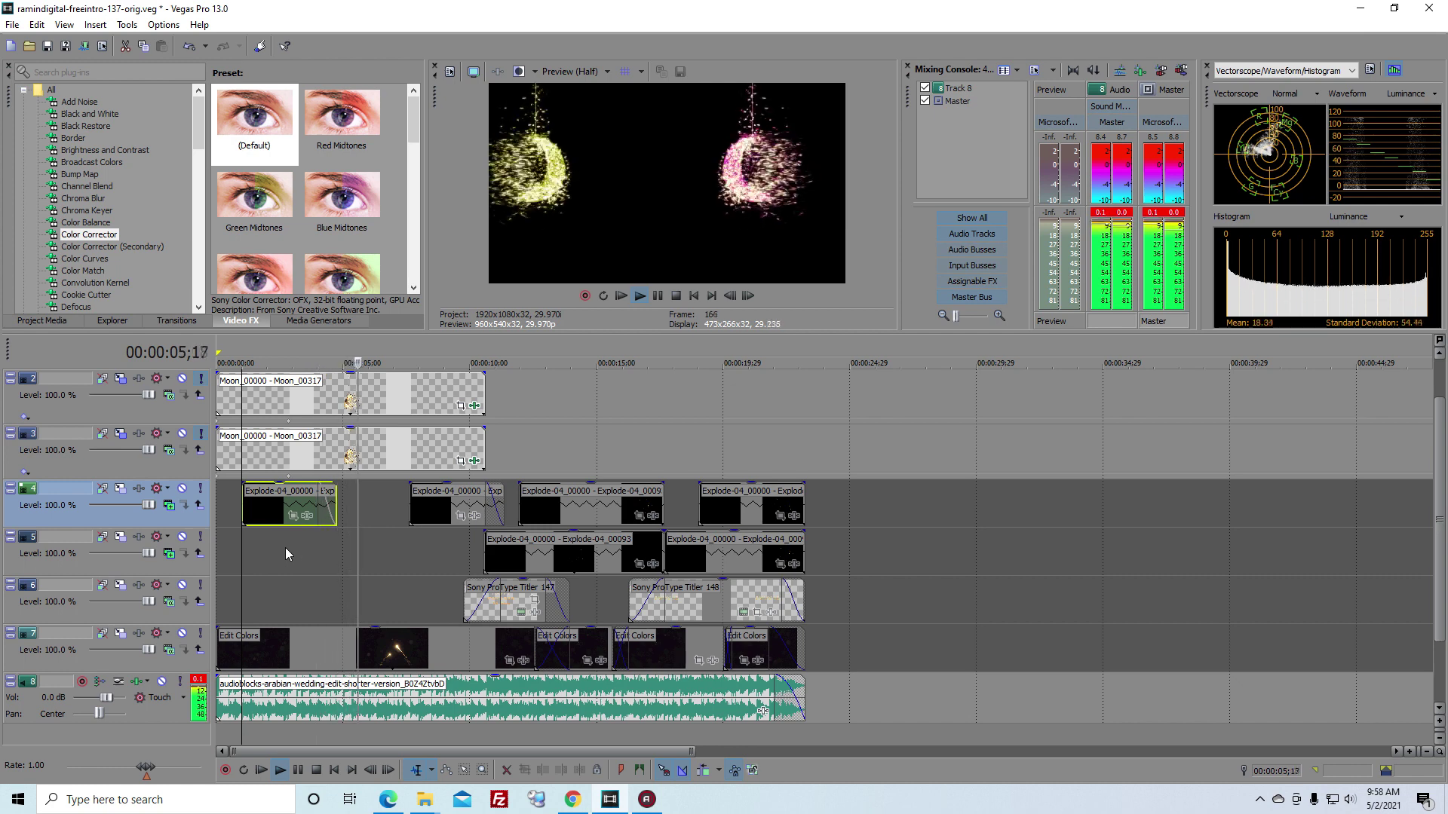
{"action": "key", "text": "Return"}
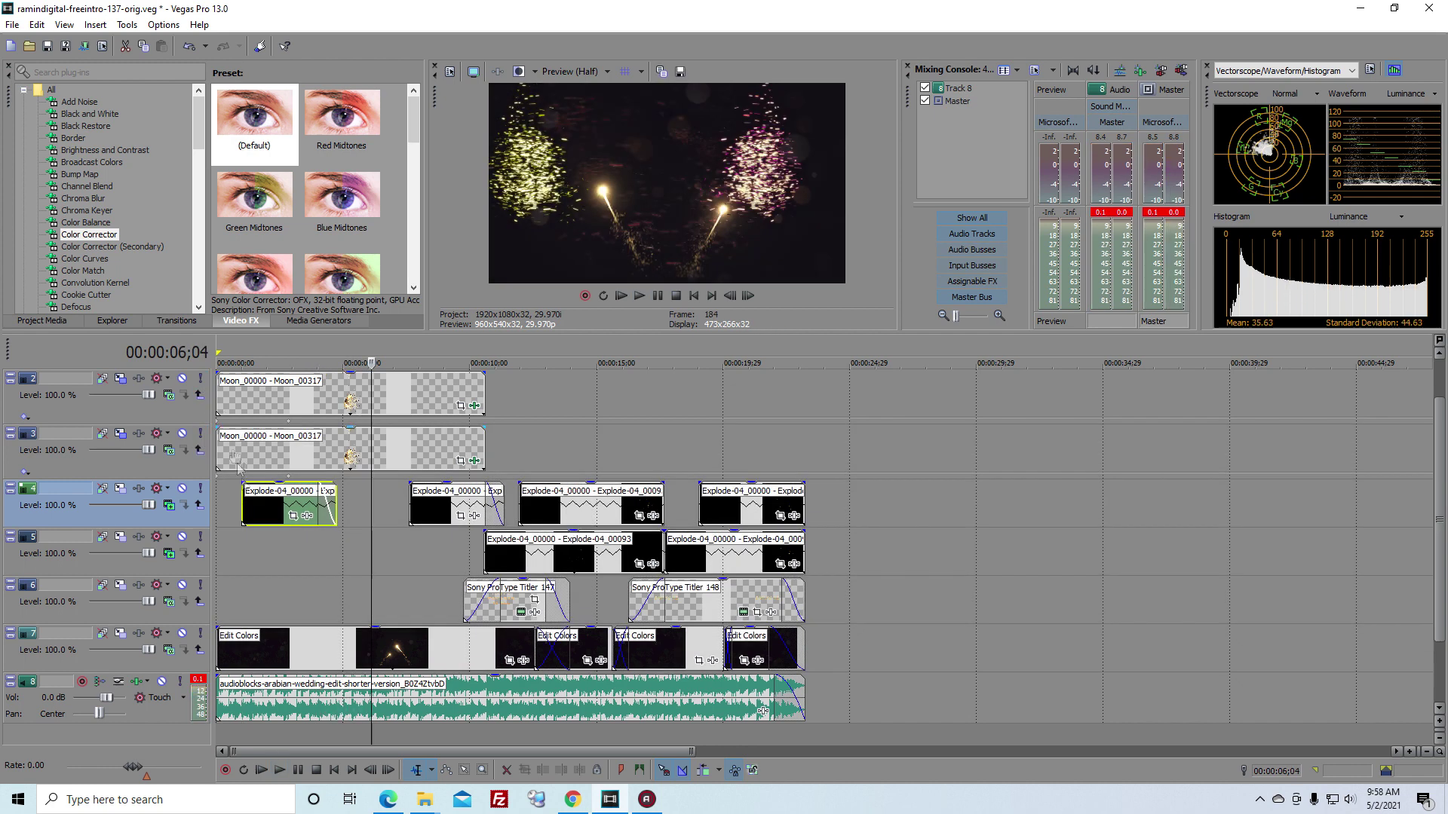
{"action": "left_click", "coordinate": [240, 541]}
{"action": "key", "text": "space"}
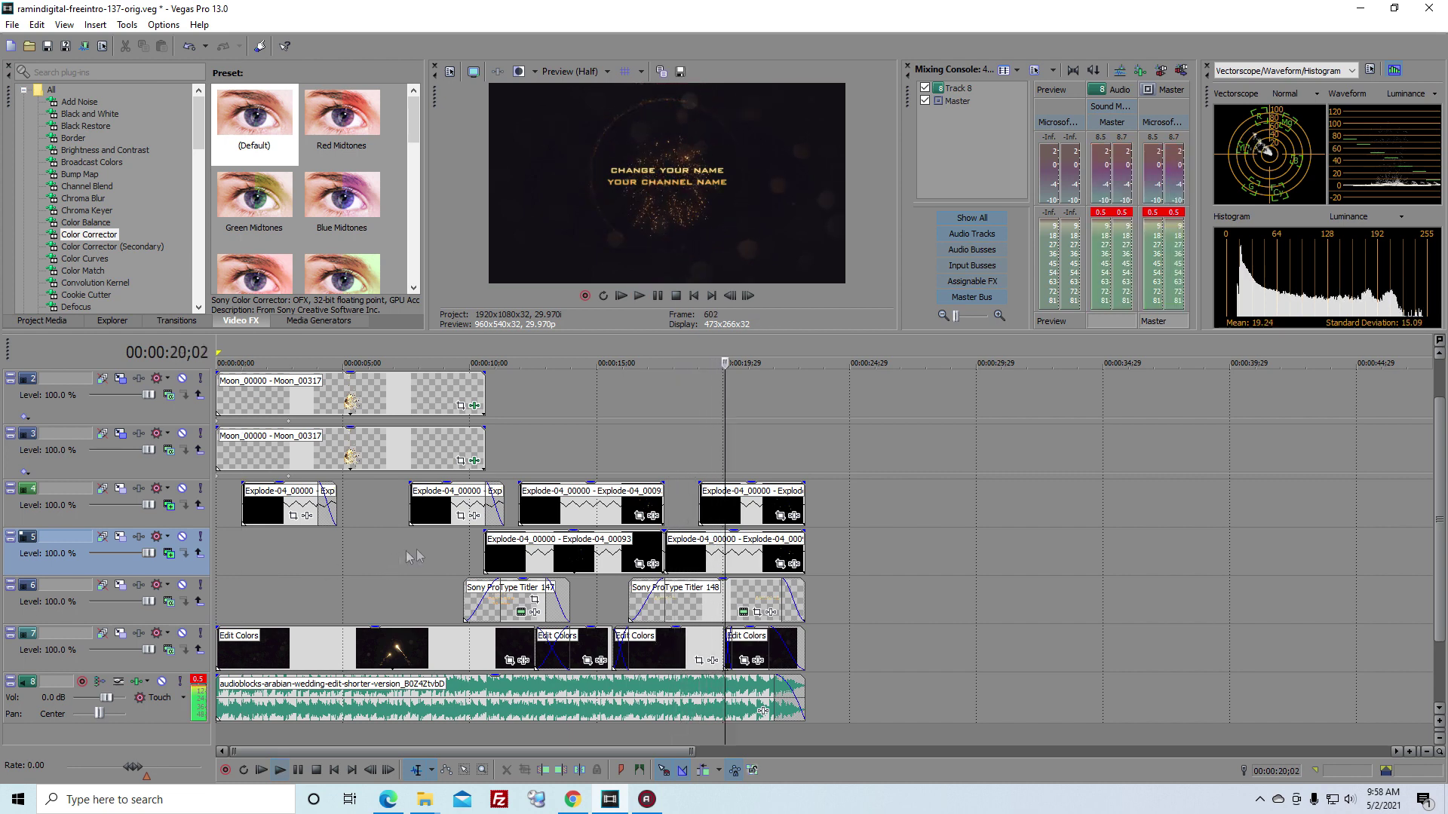
{"action": "key", "text": "space"}
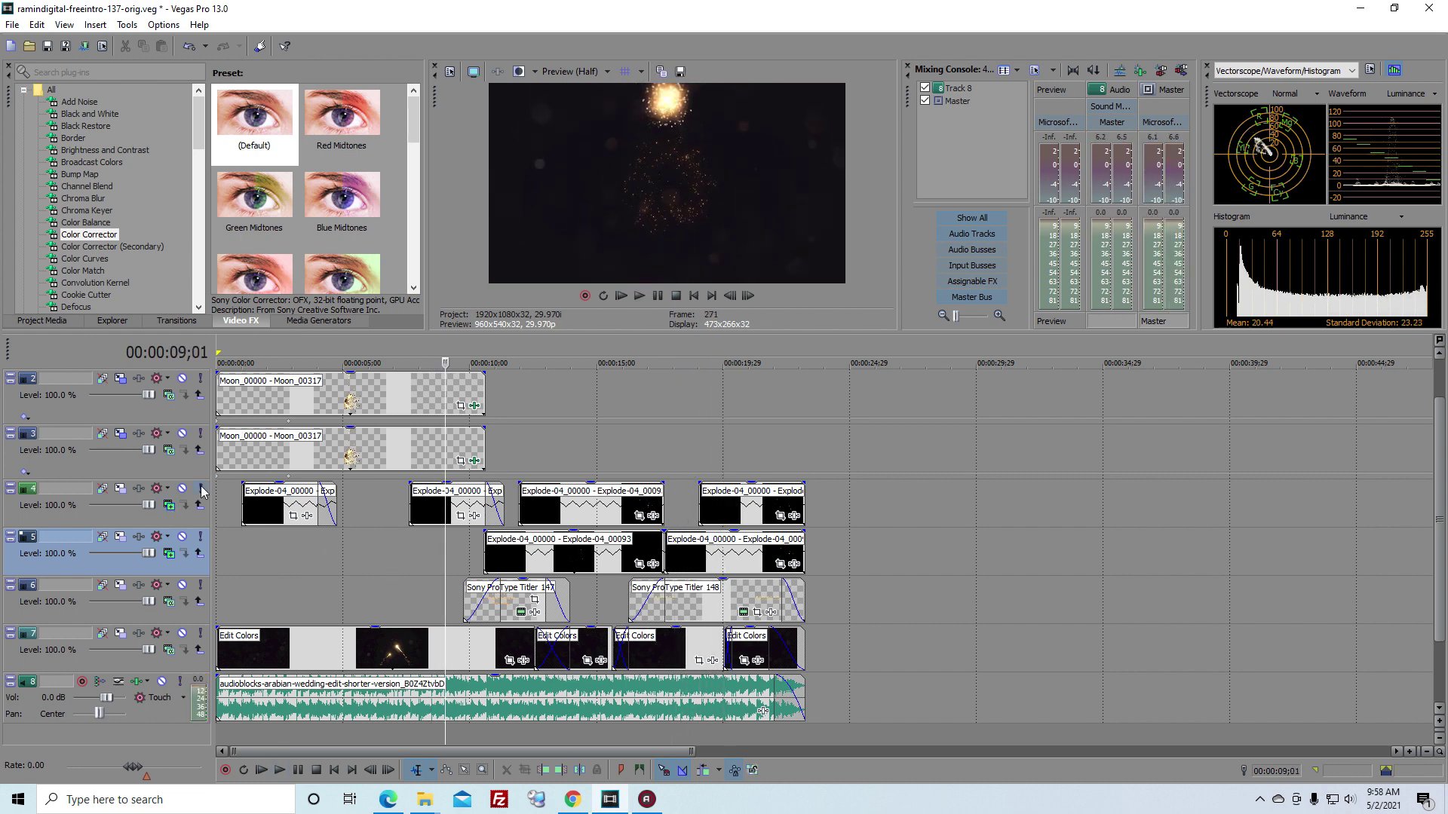
Step: Solo track 4 and preview the third explosion clip on its own
{"action": "left_click", "coordinate": [201, 489]}
{"action": "left_click", "coordinate": [537, 515]}
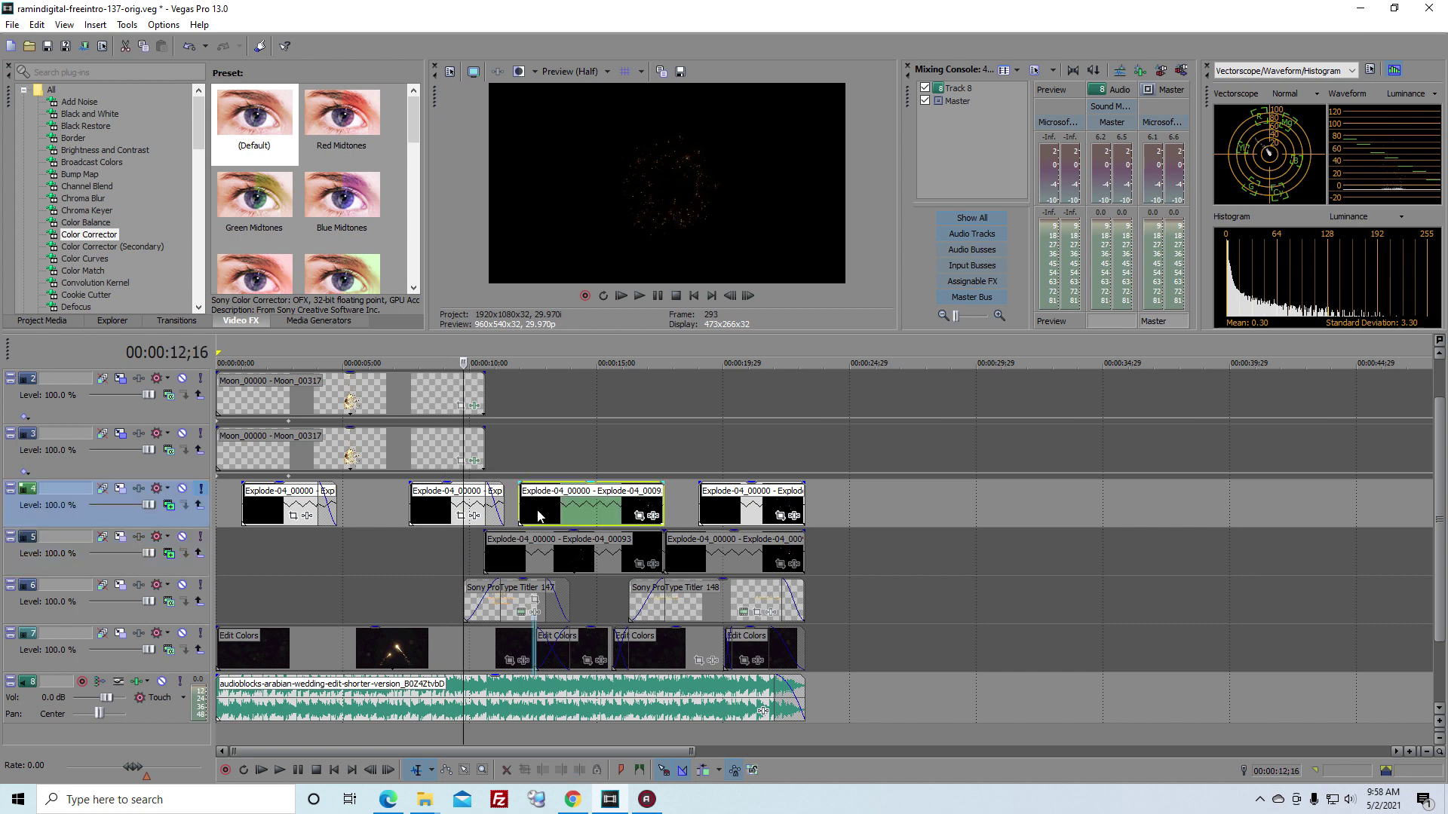
{"action": "key", "text": "space"}
{"action": "key", "text": "Return"}
{"action": "left_click", "coordinate": [523, 513]}
{"action": "key", "text": "space"}
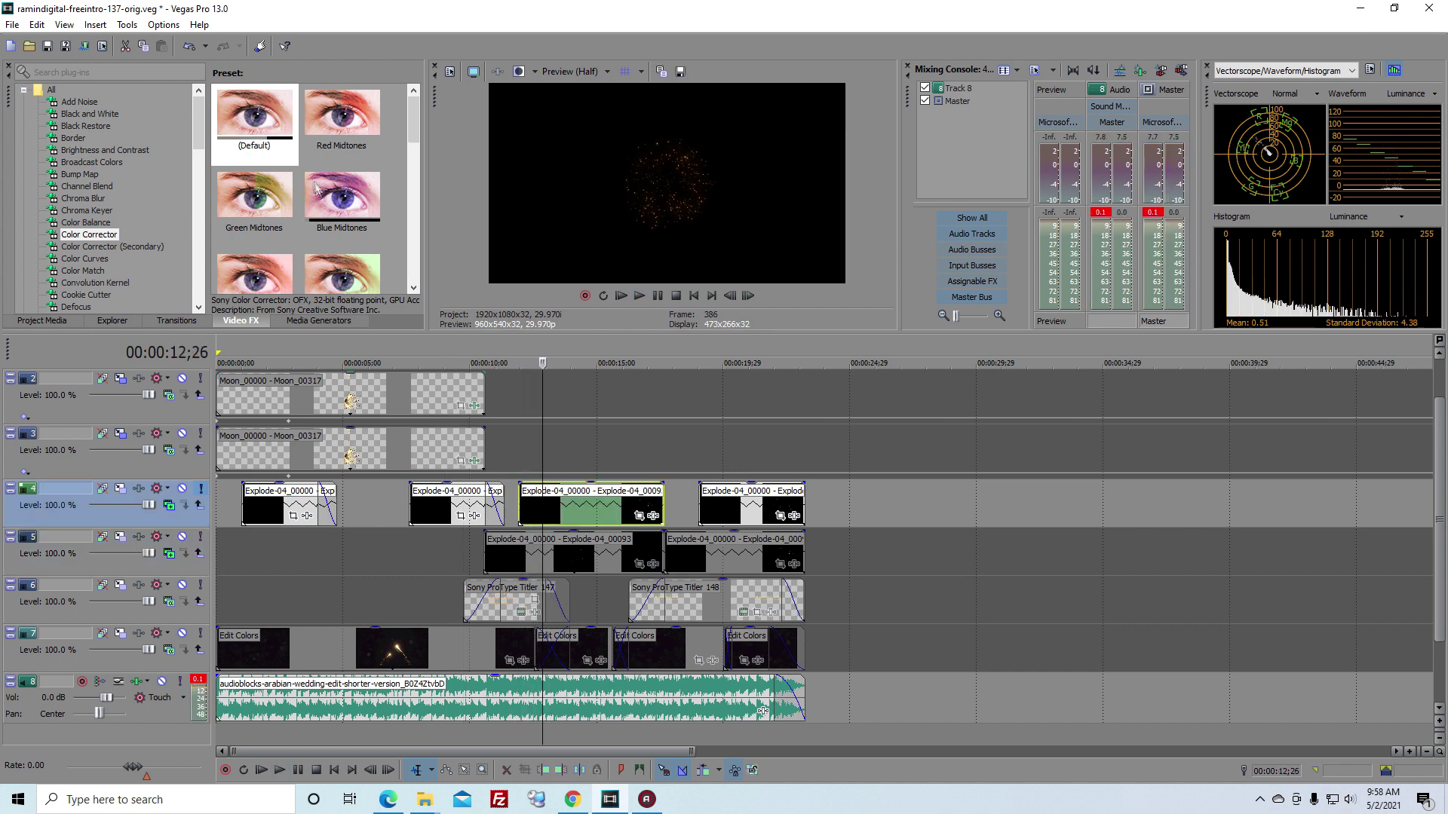
Step: Apply Color Corrector to the explosion clip with mid 266.19, 1.000 and high 213.79, 0.742, then preview it
{"action": "left_click_drag", "start_coordinate": [268, 131], "coordinate": [498, 435]}
{"action": "left_click_drag", "start_coordinate": [538, 509], "coordinate": [539, 508]}
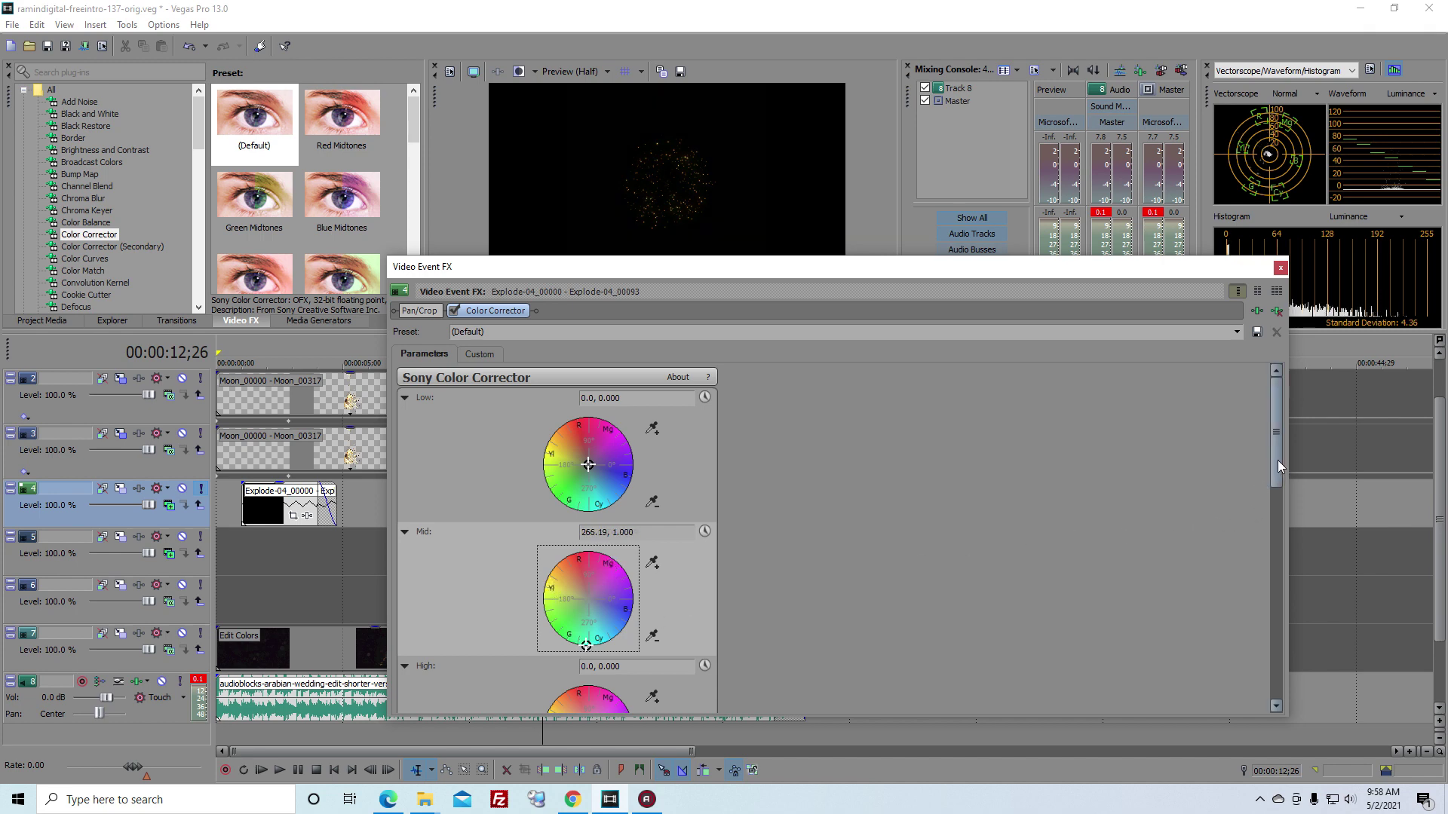
{"action": "left_click_drag", "start_coordinate": [1277, 460], "coordinate": [1256, 592]}
{"action": "left_click", "coordinate": [589, 631]}
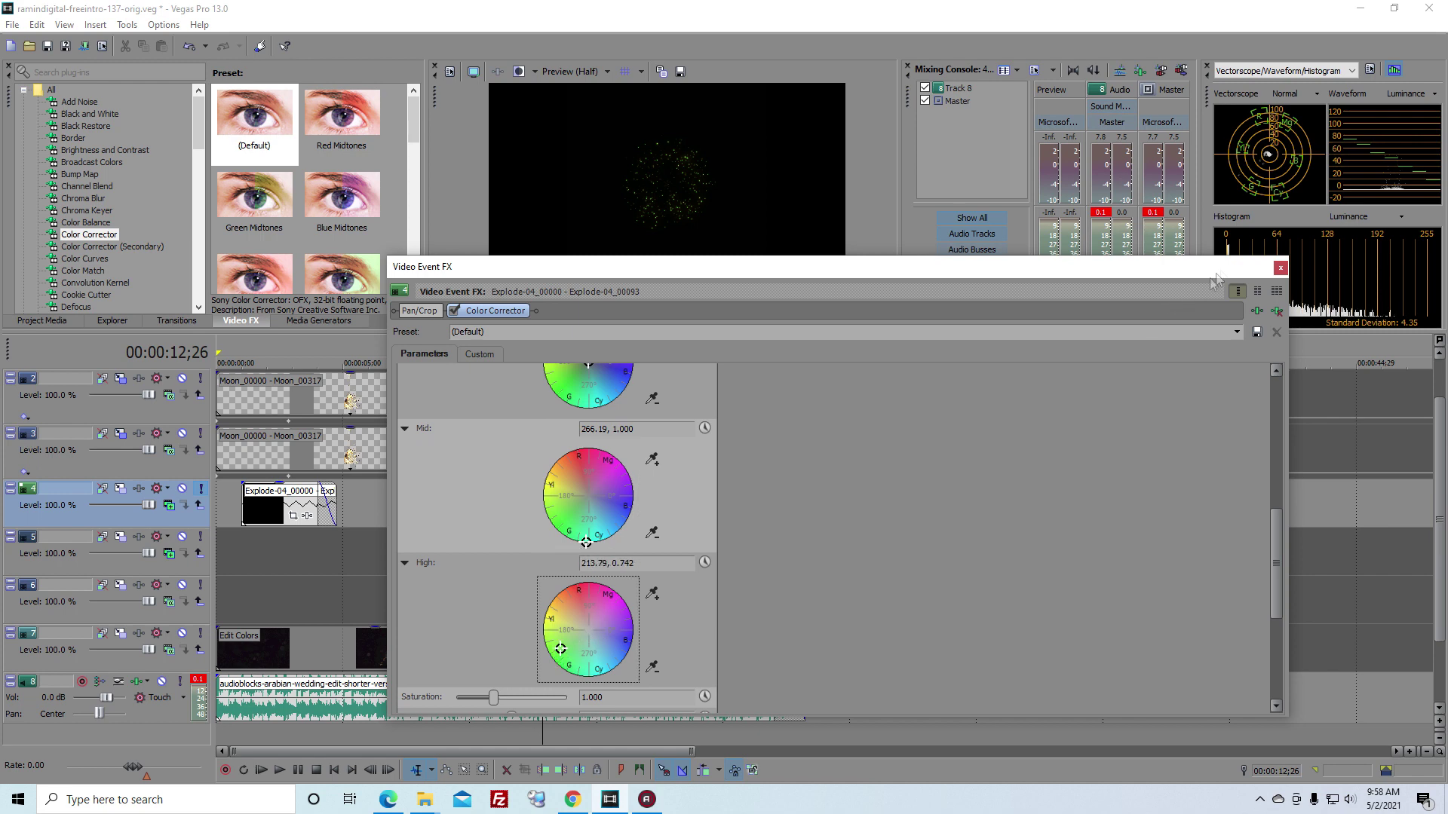
{"action": "left_click", "coordinate": [1280, 267]}
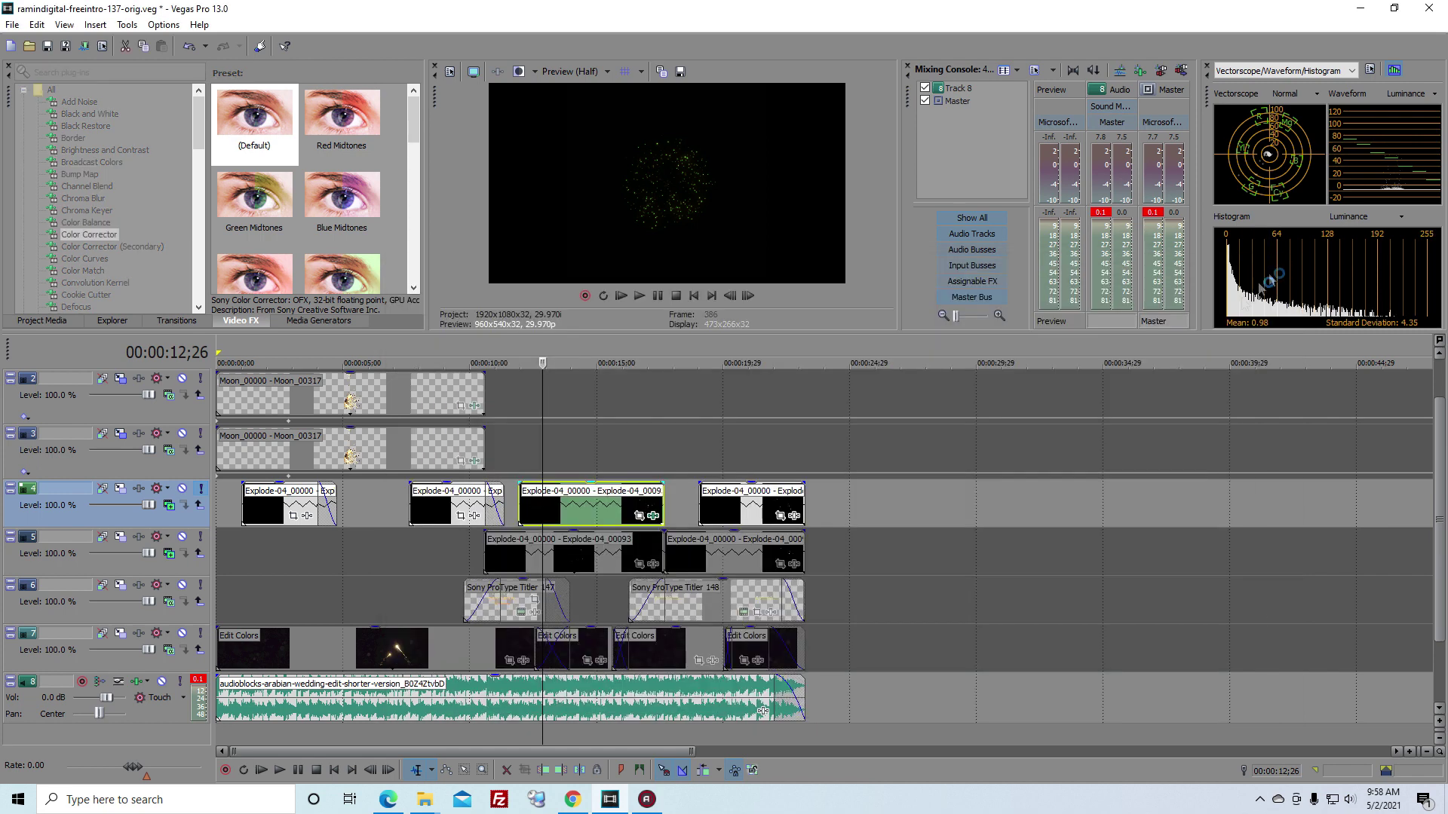
{"action": "left_click", "coordinate": [513, 457]}
{"action": "key", "text": "space"}
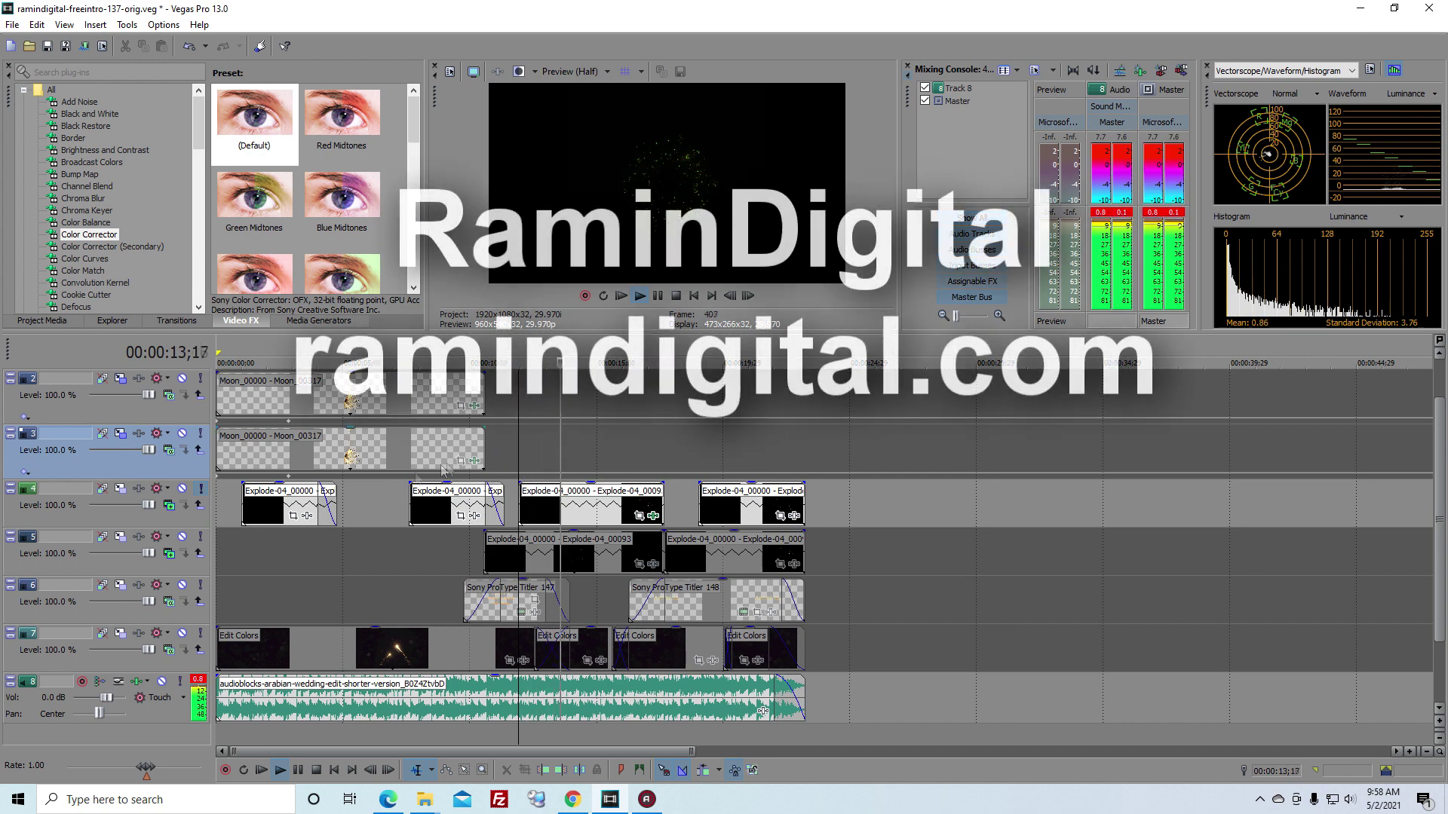
{"action": "key", "text": "Return"}
{"action": "left_click", "coordinate": [402, 566]}
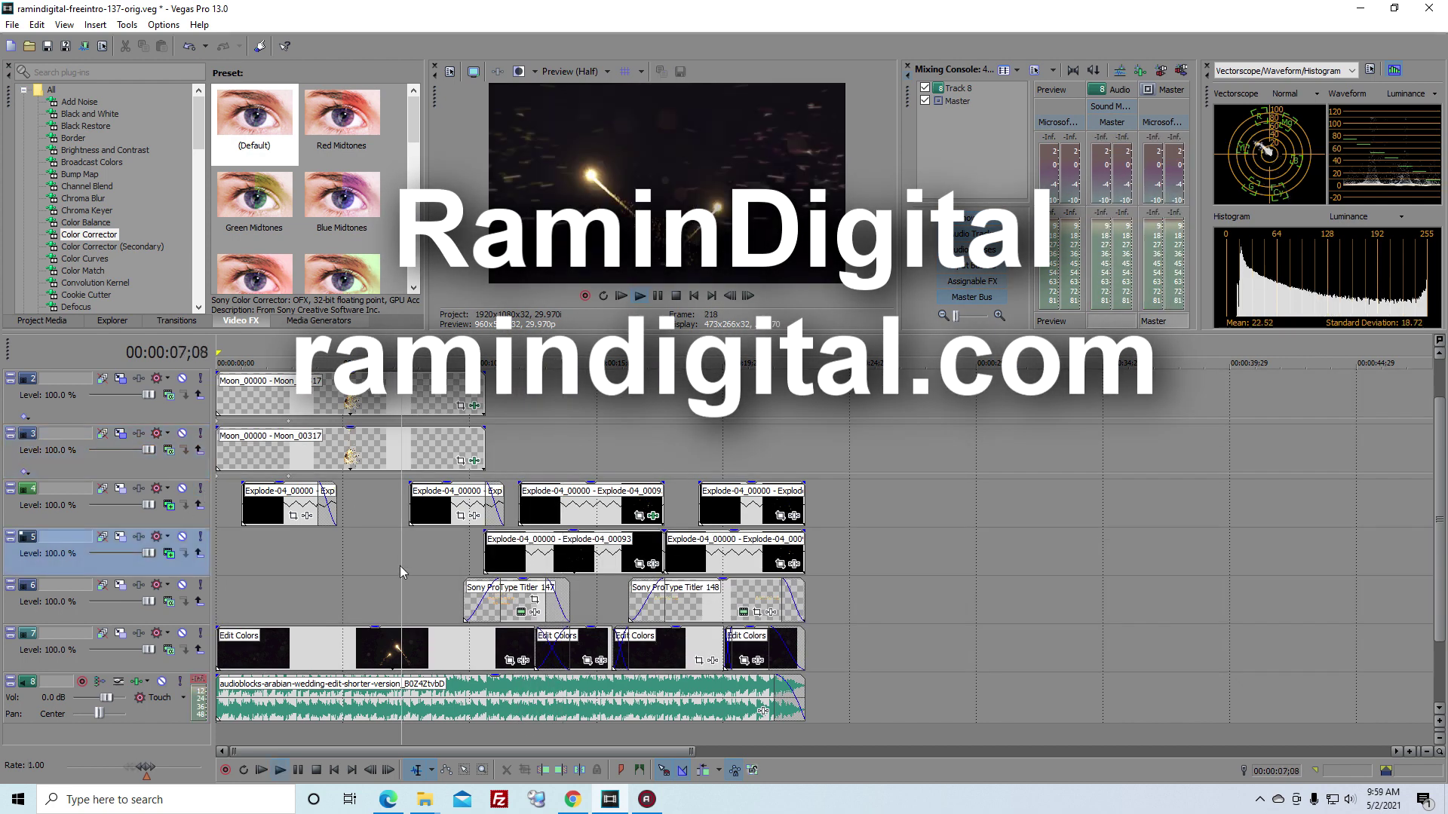
{"action": "key", "text": "space"}
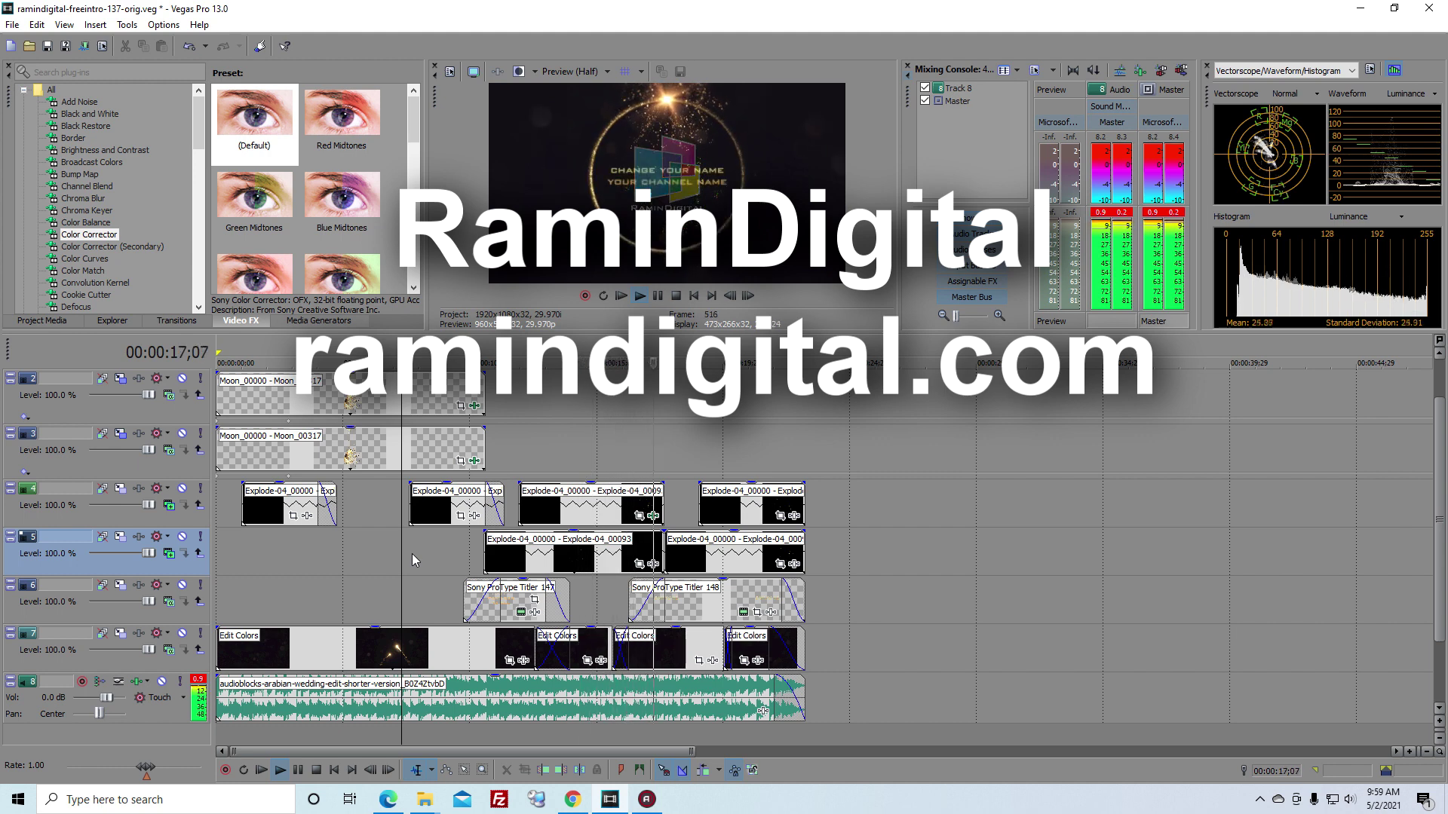
{"action": "key", "text": "Return"}
{"action": "key", "text": "Return"}
{"action": "key", "text": "Up"}
{"action": "key", "text": "Up"}
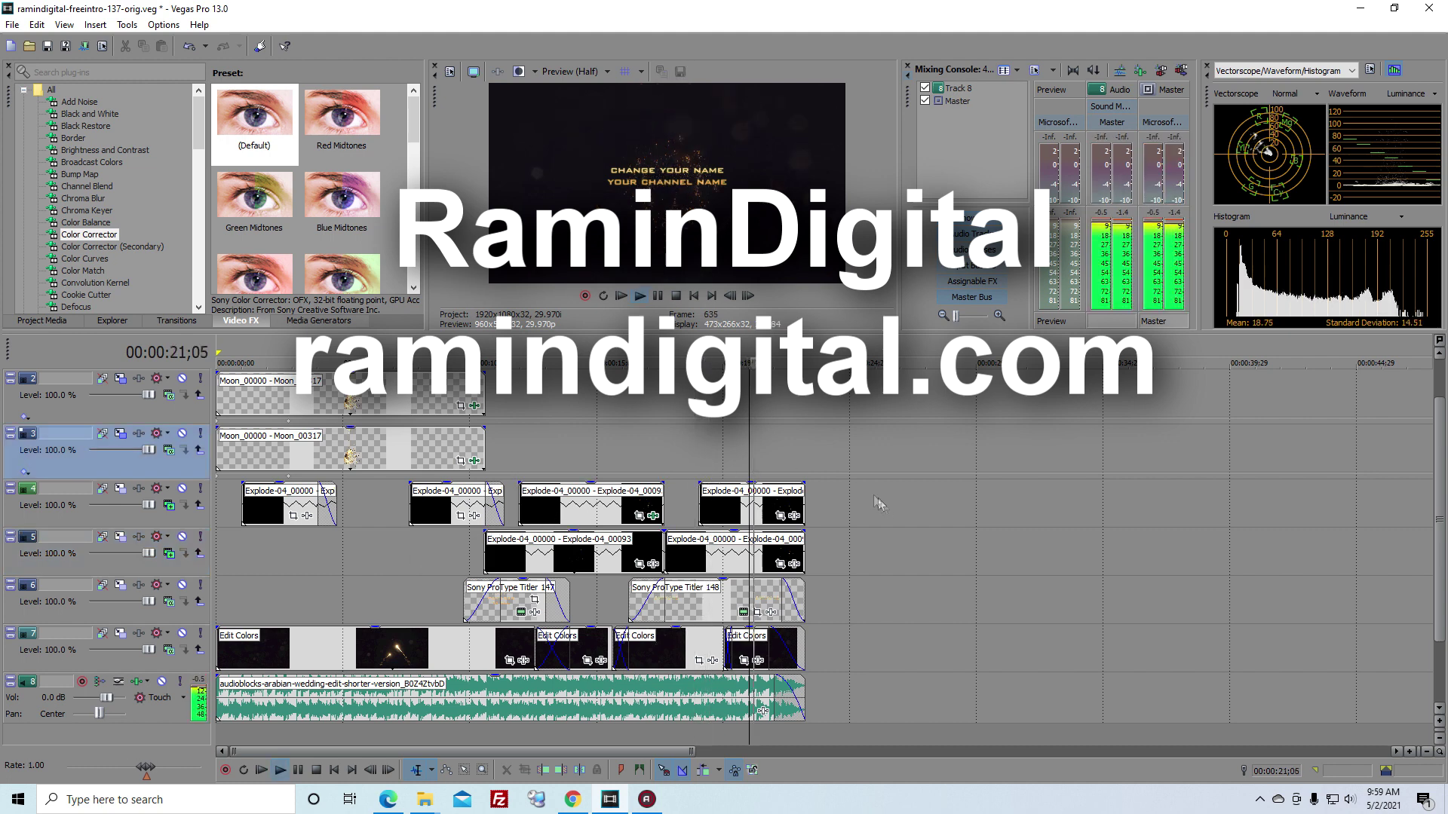
{"action": "key", "text": "Return"}
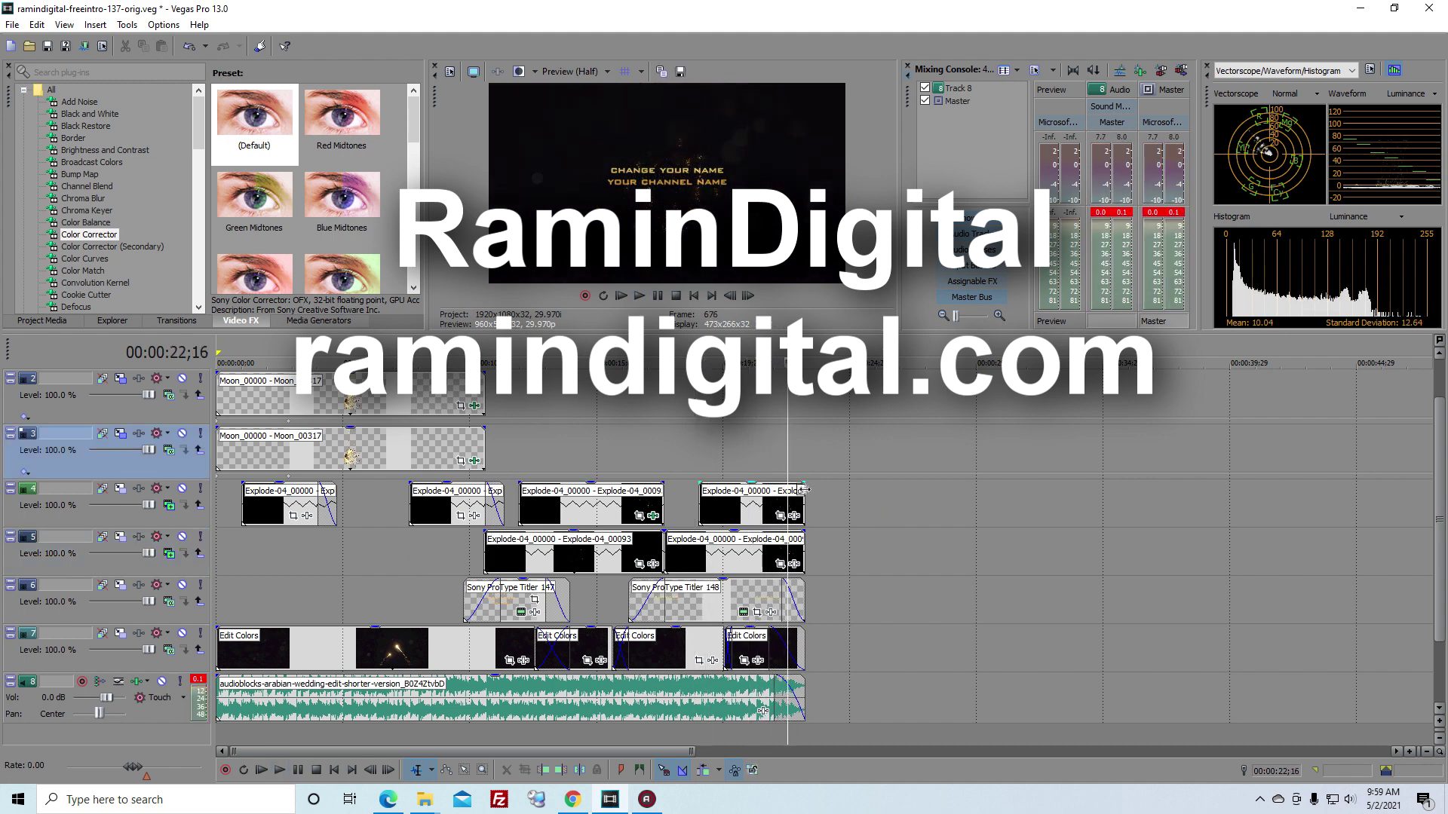
{"action": "left_click", "coordinate": [804, 485]}
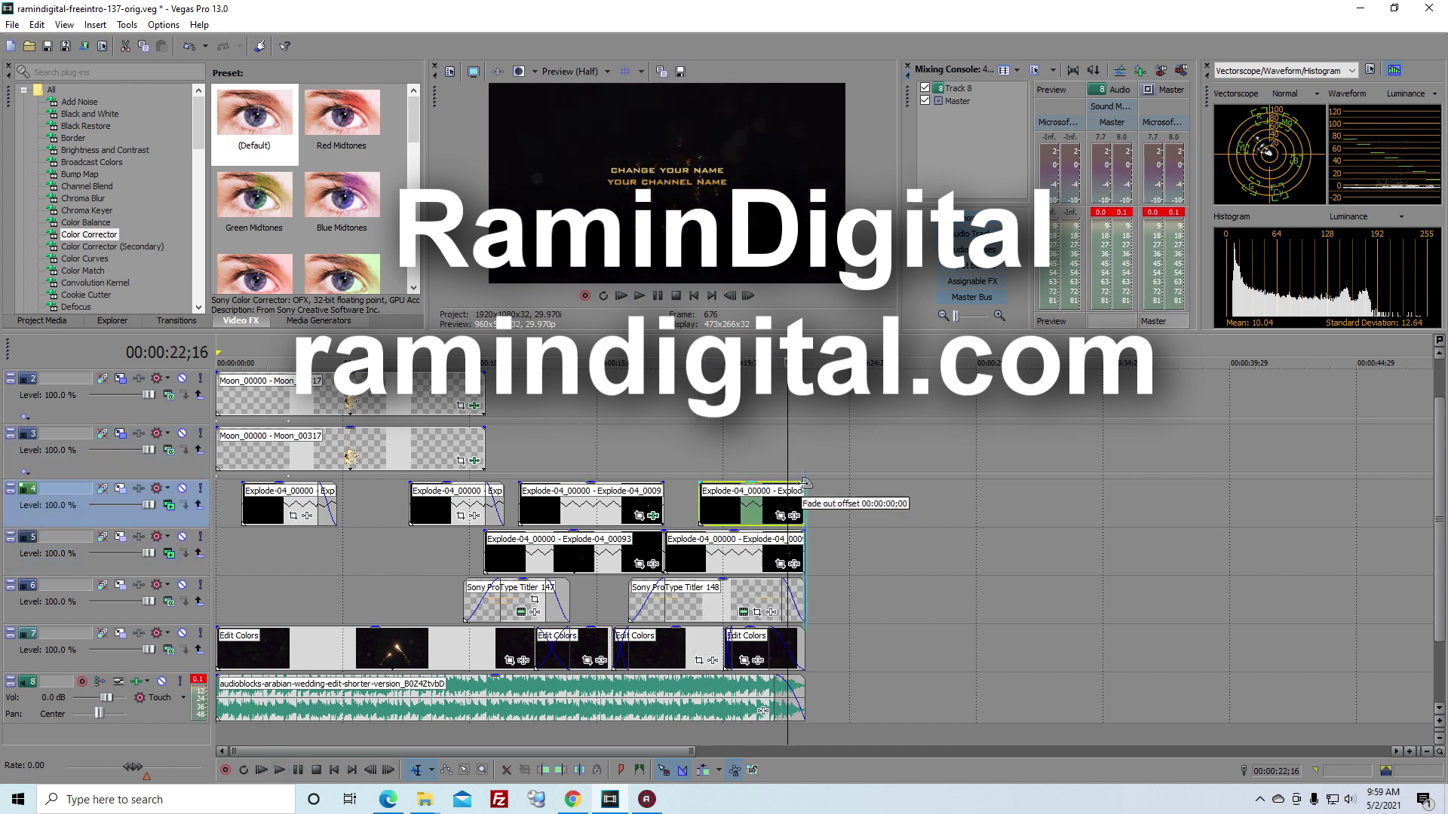
{"action": "left_click", "coordinate": [802, 537]}
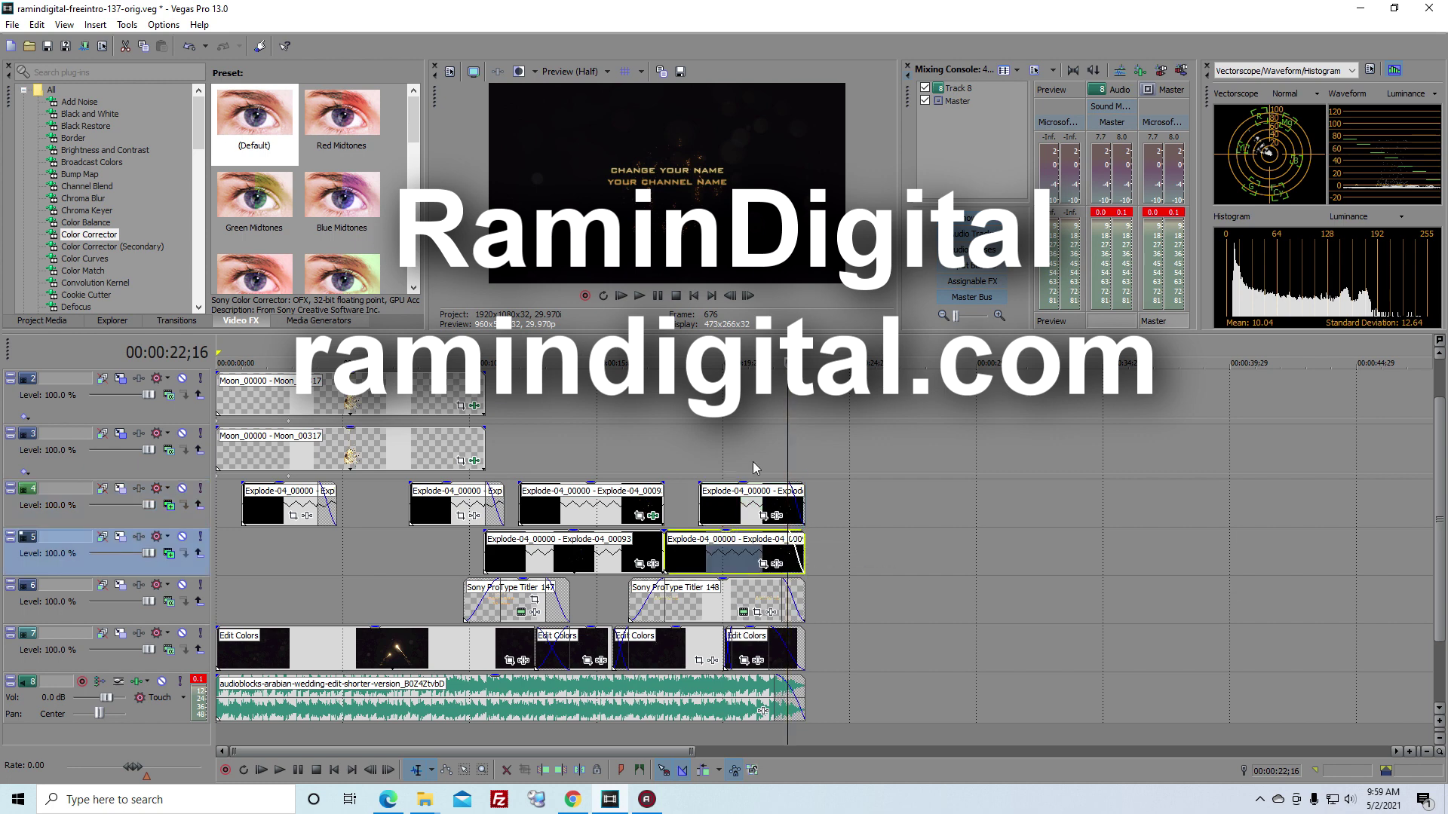
{"action": "key", "text": "Return"}
{"action": "left_click", "coordinate": [241, 575]}
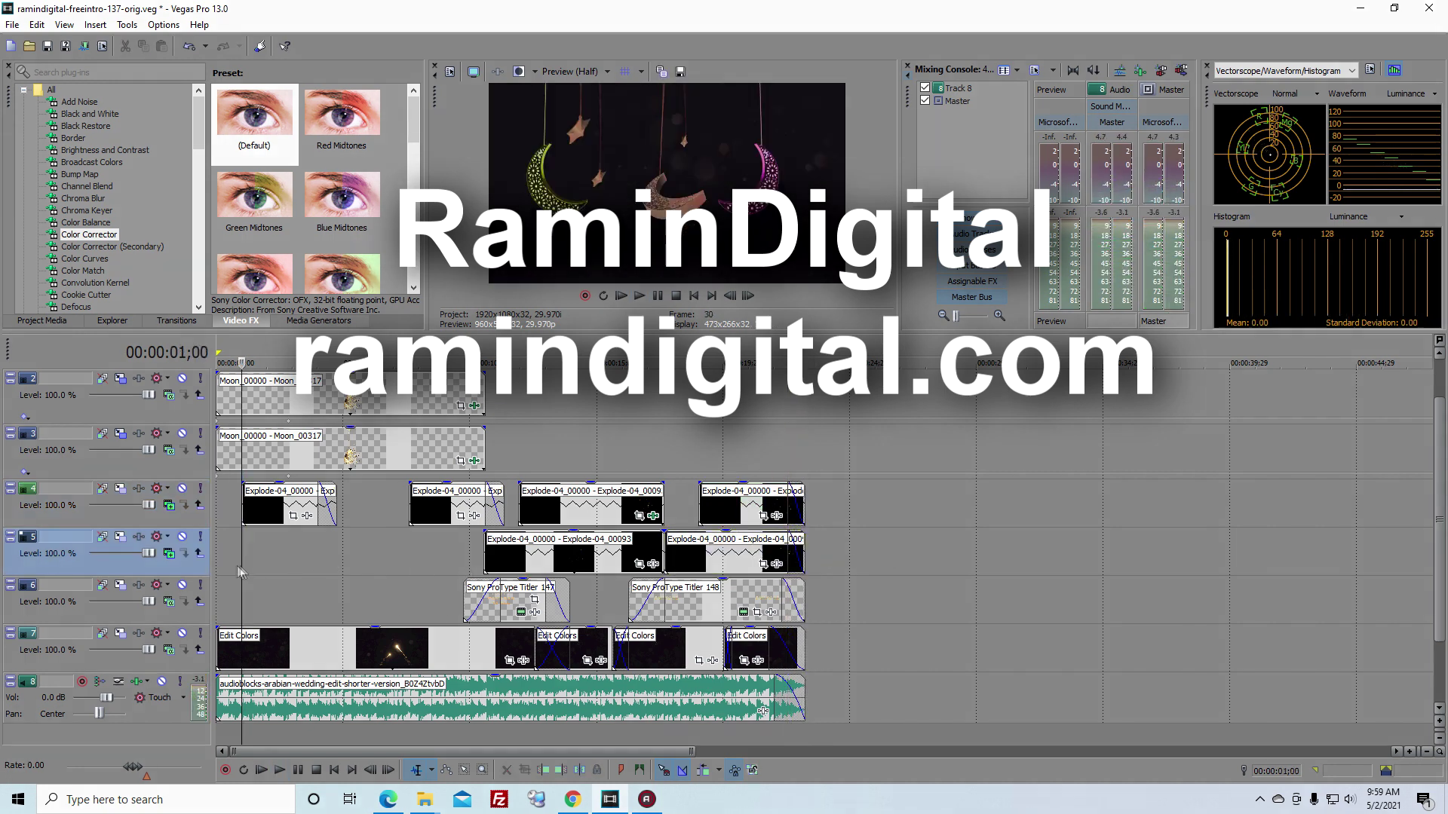
{"action": "key", "text": "Return"}
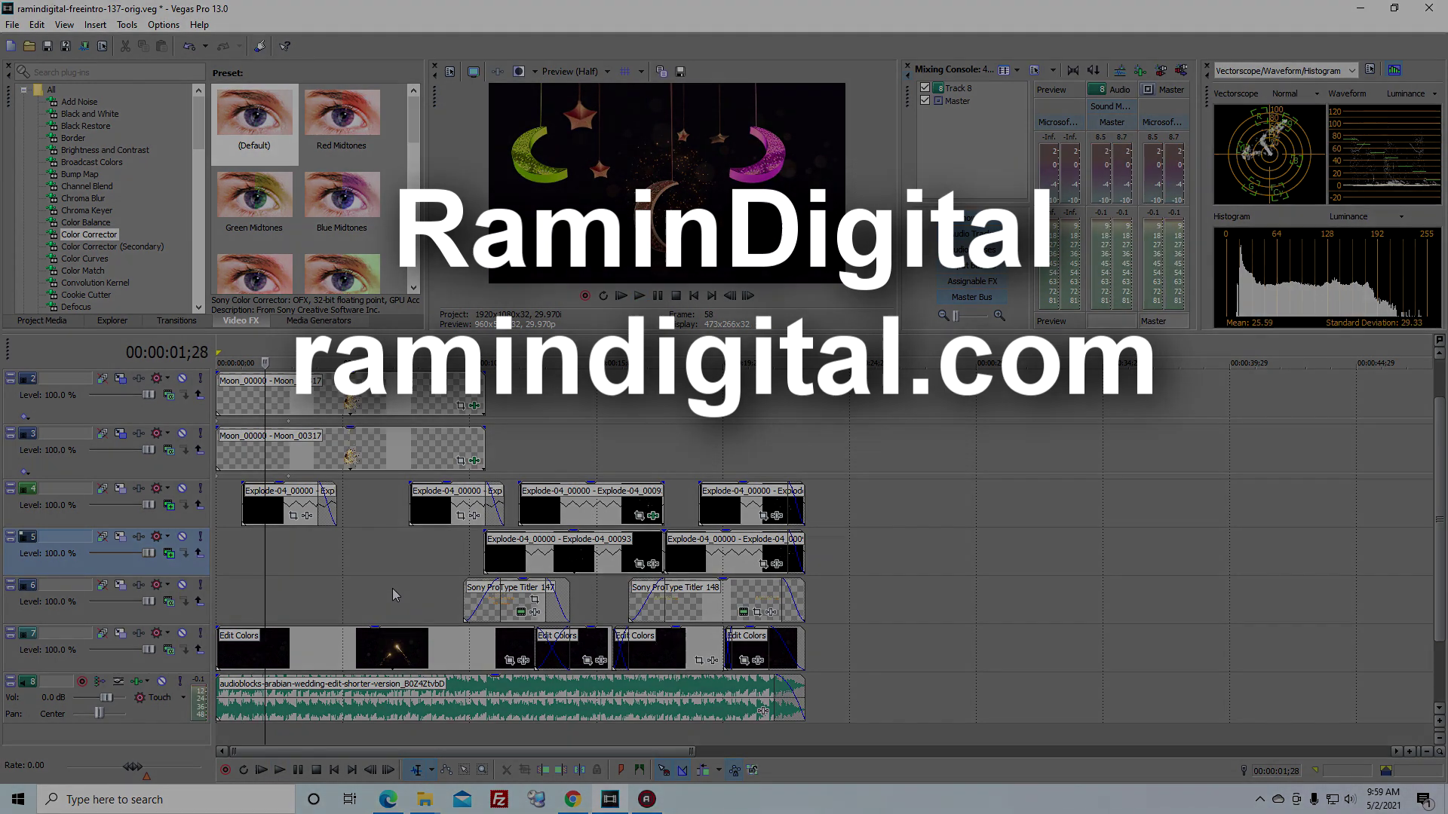